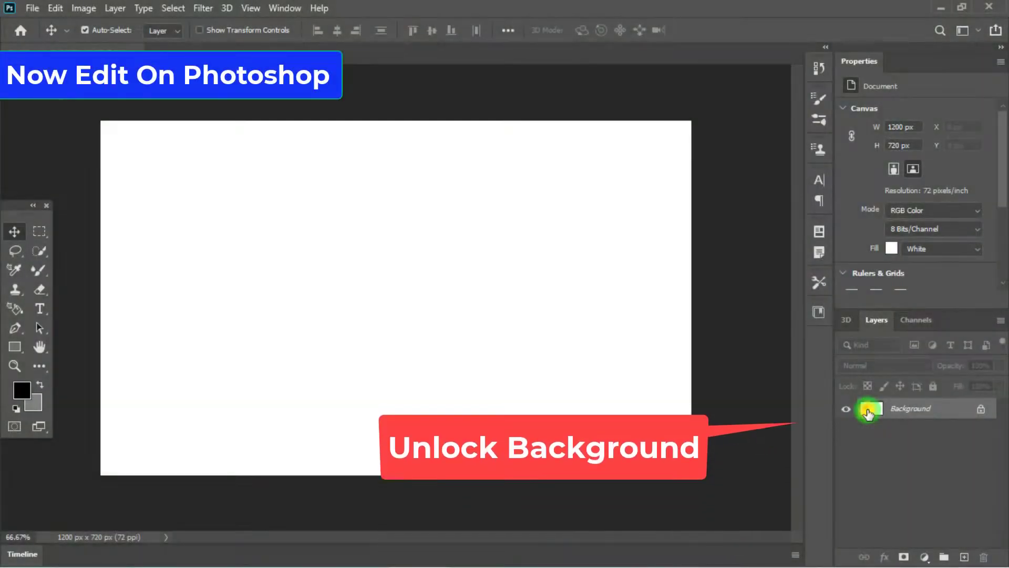
Unlock the Background layer, then copy the seated-man photo from the browser
{"action": "left_click", "coordinate": [623, 165]}
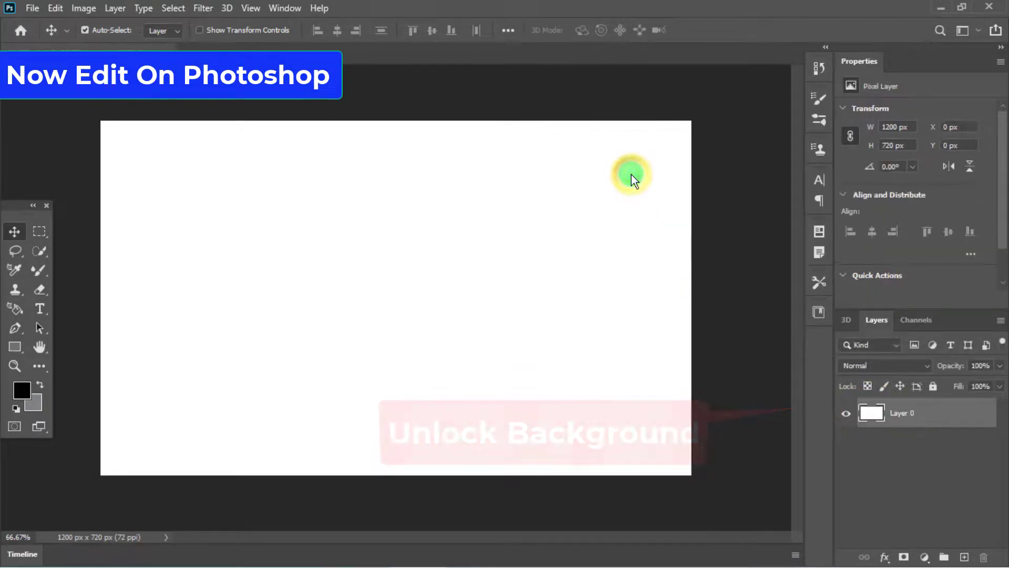
{"action": "right_click", "coordinate": [762, 231]}
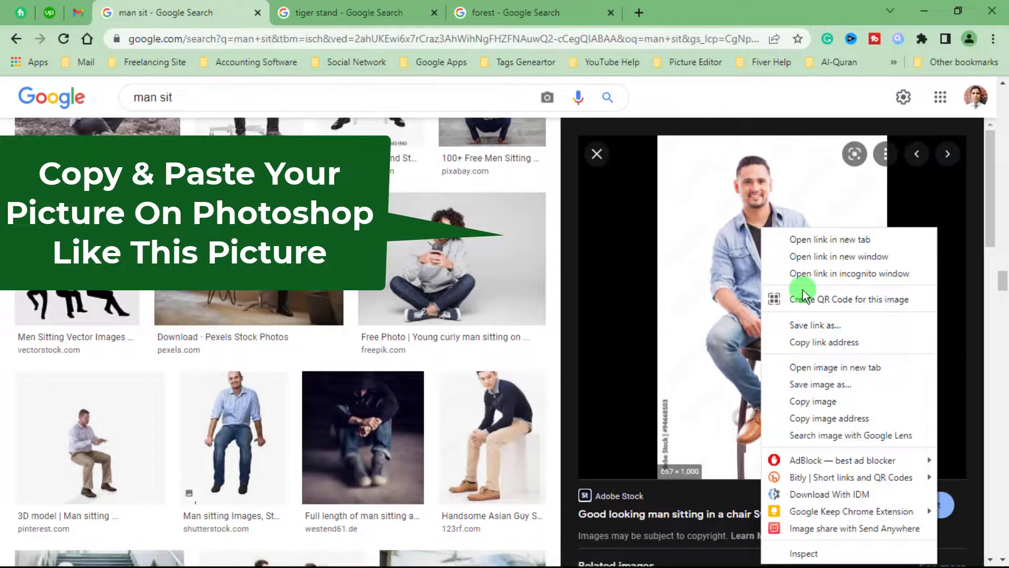
{"action": "left_click", "coordinate": [806, 401]}
Paste the man photo and scale it to 488×731 px so his shoes fit the canvas
{"action": "key", "text": "ctrl+v"}
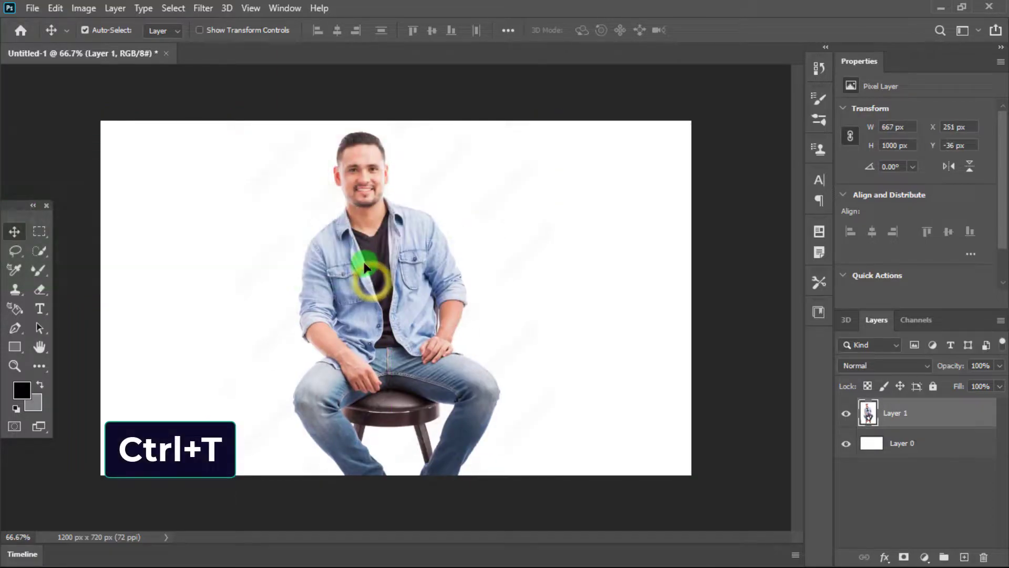
{"action": "key", "text": "ctrl+t"}
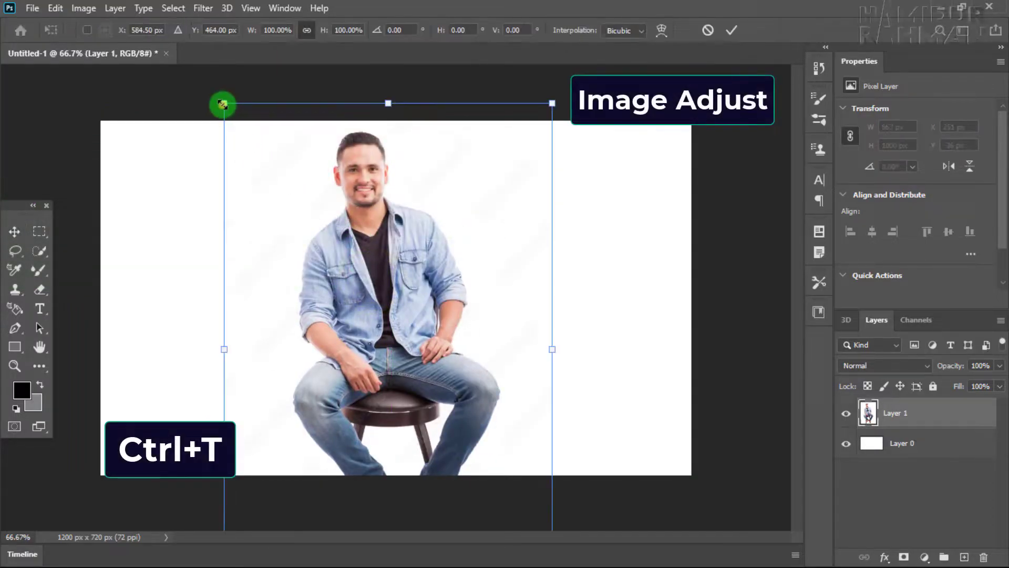
{"action": "left_click_drag", "start_coordinate": [222, 102], "coordinate": [294, 208]}
{"action": "mouse_move", "coordinate": [368, 295]}
{"action": "left_mouse_down"}
{"action": "mouse_move", "coordinate": [400, 326]}
{"action": "mouse_move", "coordinate": [341, 229]}
{"action": "left_mouse_up"}
{"action": "left_click_drag", "start_coordinate": [234, 123], "coordinate": [255, 147]}
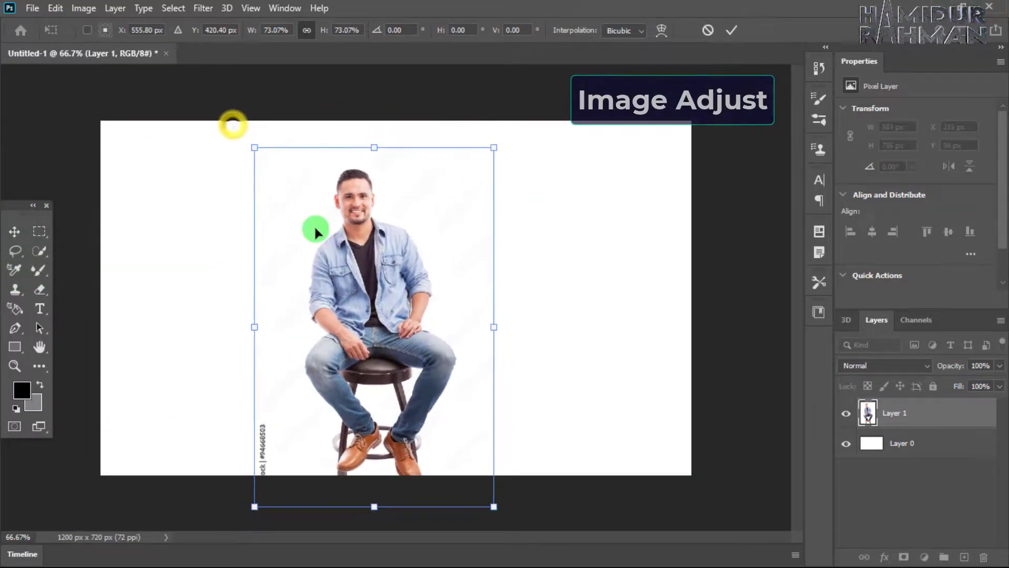
{"action": "left_click_drag", "start_coordinate": [361, 296], "coordinate": [349, 267]}
{"action": "key", "text": "Return"}
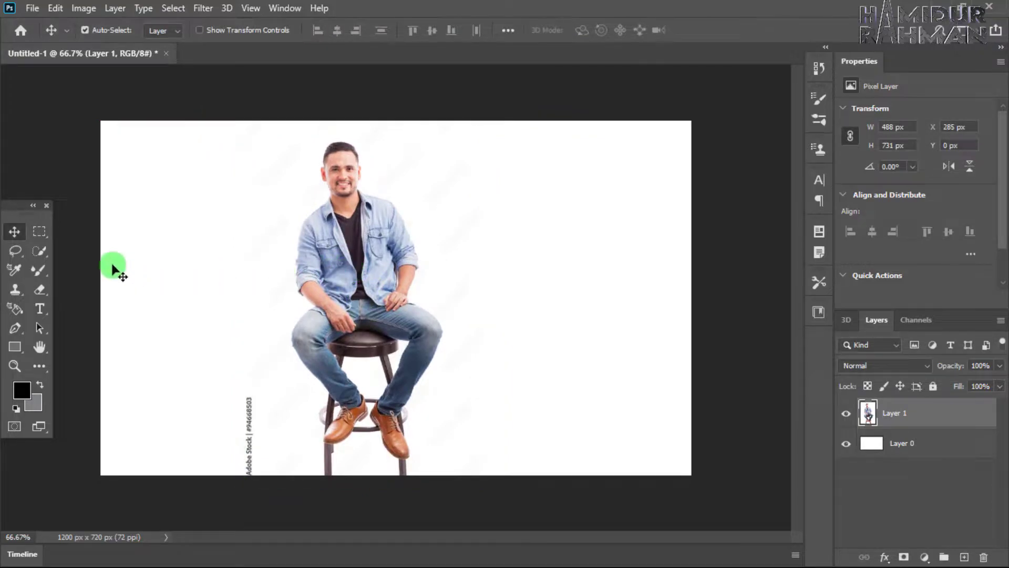
{"action": "left_click", "coordinate": [46, 253]}
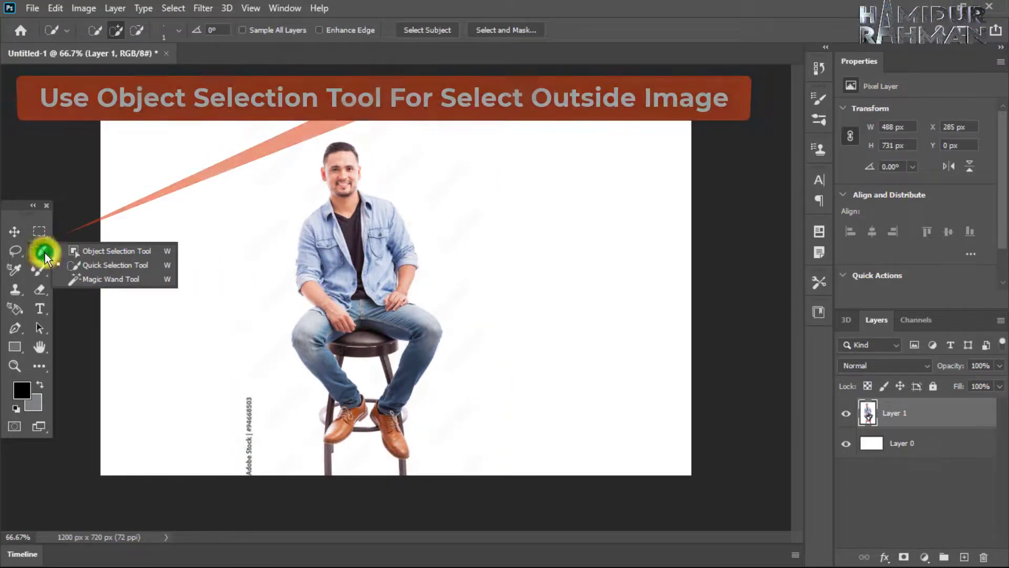
Box-select the man with Object Selection and zoom in on his shoes and stool
{"action": "left_click", "coordinate": [86, 255]}
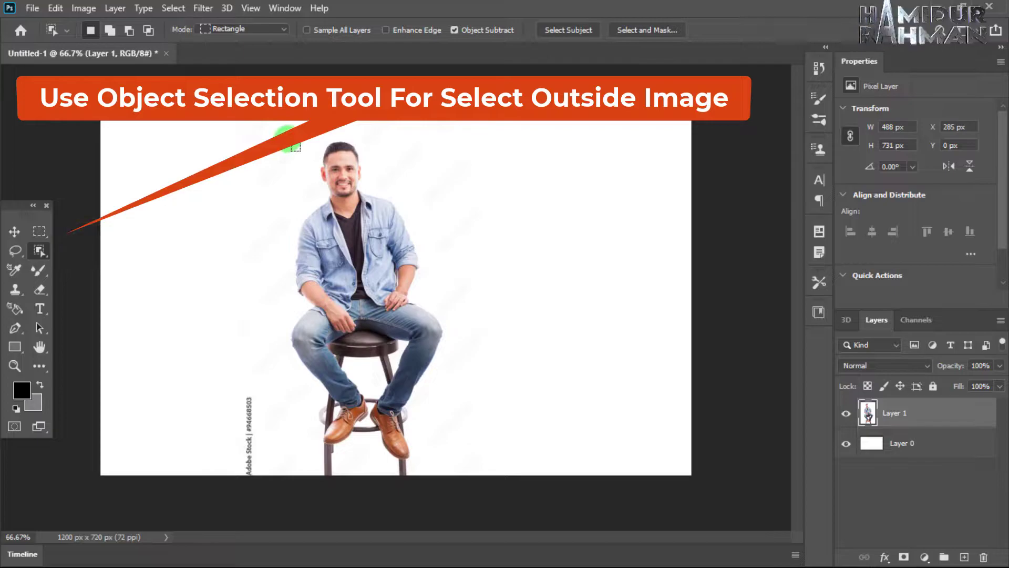
{"action": "left_click_drag", "start_coordinate": [287, 139], "coordinate": [444, 459]}
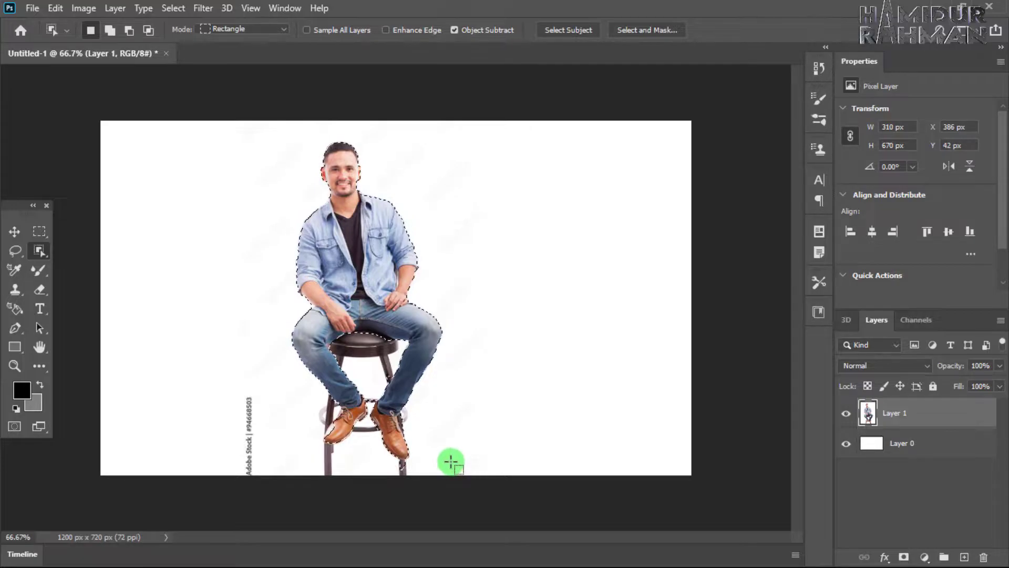
{"action": "right_click", "coordinate": [34, 247]}
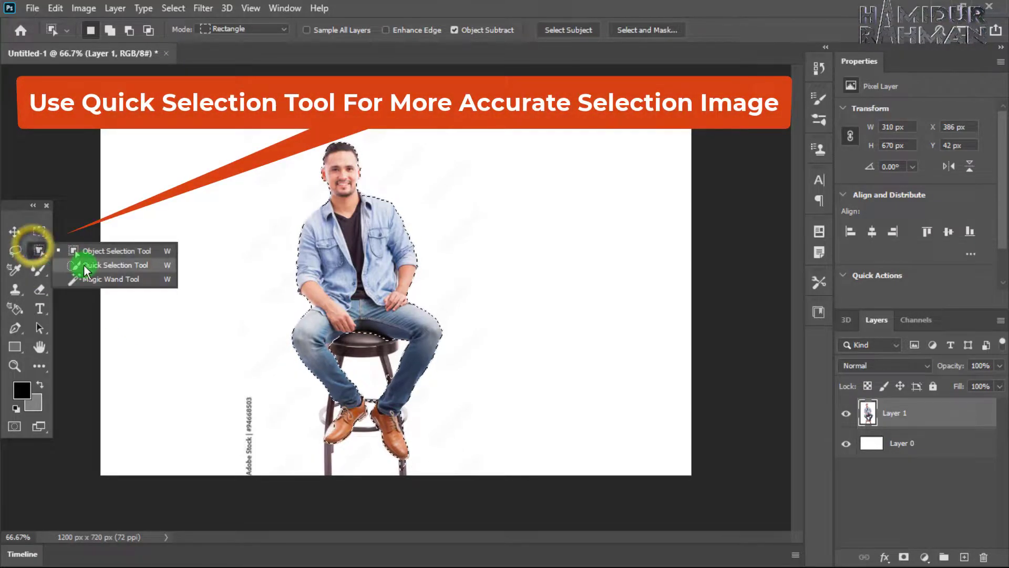
{"action": "left_click", "coordinate": [86, 266]}
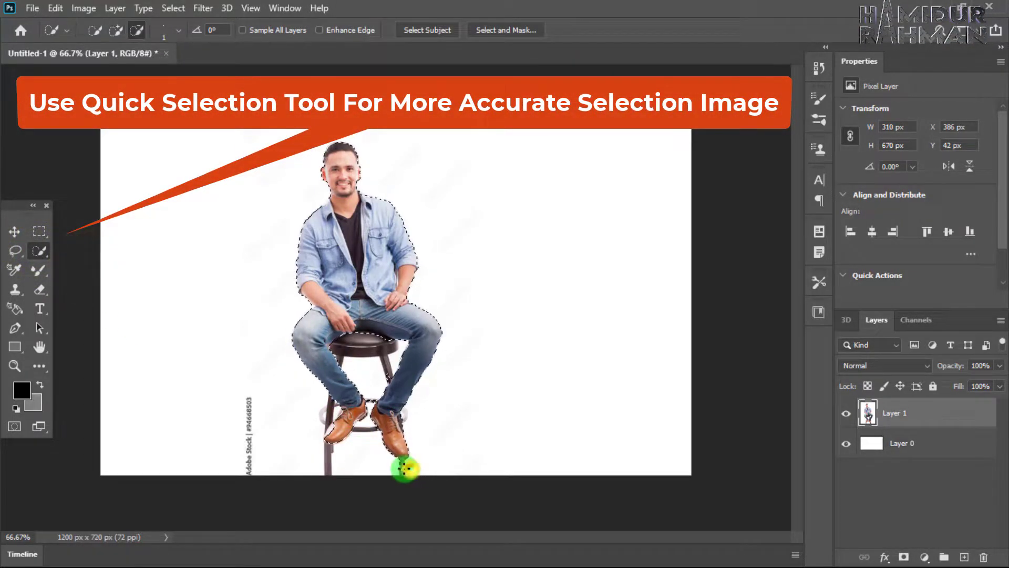
{"action": "key", "text": "z"}
{"action": "left_click_drag", "start_coordinate": [375, 447], "coordinate": [435, 444]}
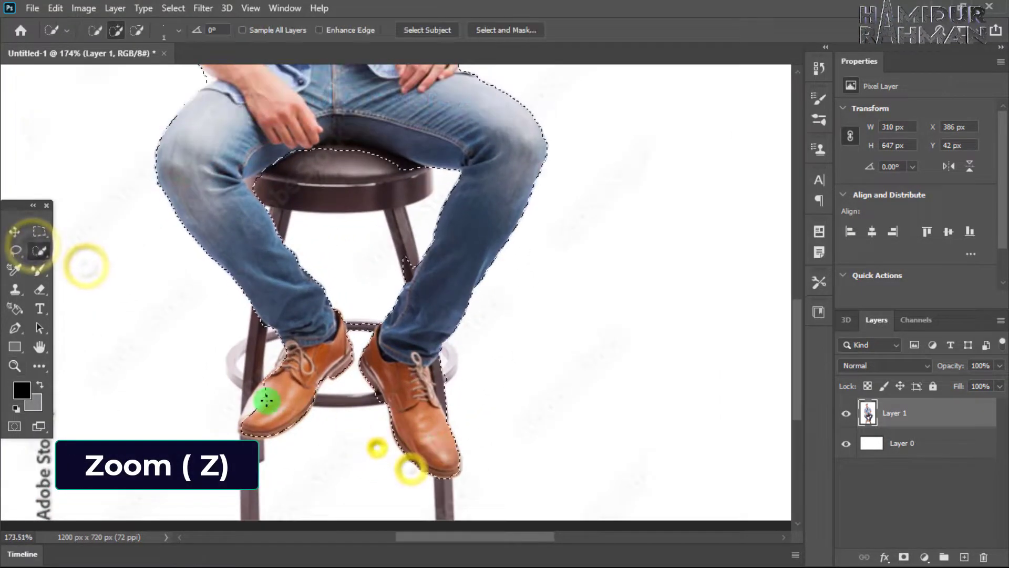
Refine the selection around the man's shoes with Quick Selection
{"action": "left_click", "coordinate": [263, 342]}
{"action": "left_click", "coordinate": [240, 428], "text": "alt"}
{"action": "left_click", "coordinate": [450, 469], "text": "alt"}
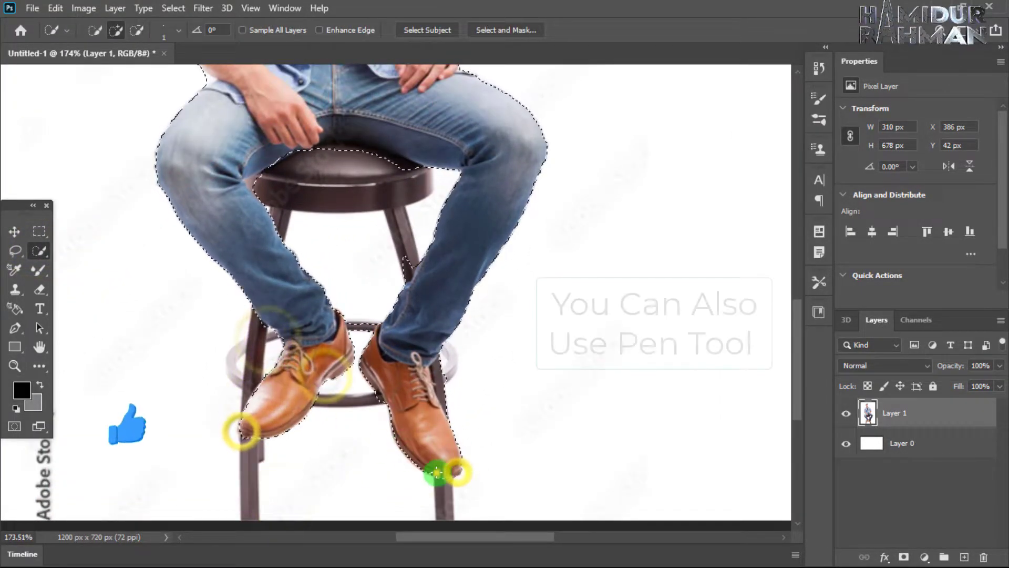
{"action": "left_click", "coordinate": [453, 391], "text": "alt"}
Subtract the stool legs and seat, and add the left shoulder back to the selection
{"action": "left_click", "coordinate": [418, 258], "text": "alt"}
{"action": "left_click", "coordinate": [373, 346], "text": "alt"}
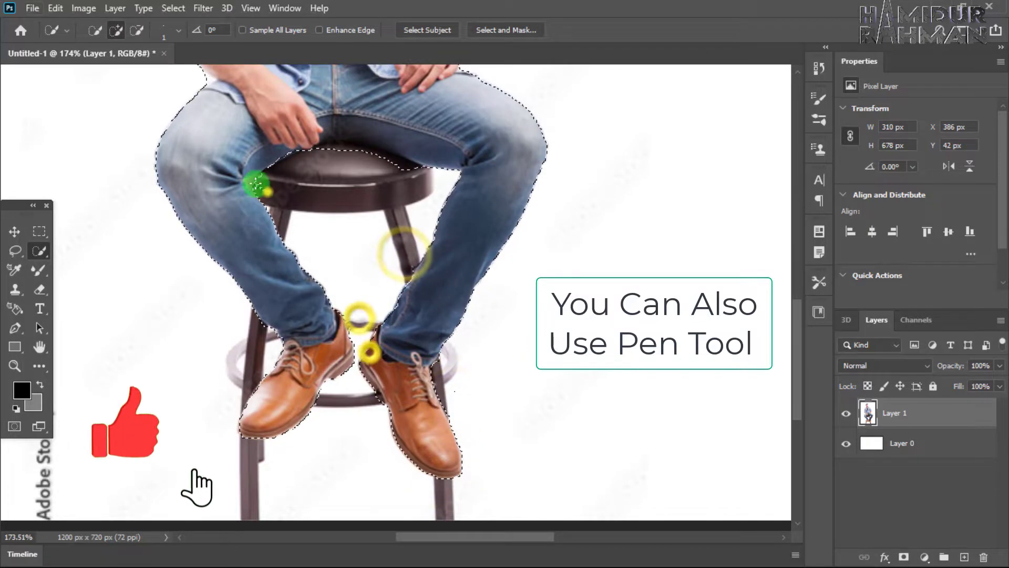
{"action": "left_click", "coordinate": [360, 307], "text": "alt"}
{"action": "left_click", "coordinate": [269, 189], "text": "alt"}
{"action": "left_click", "coordinate": [401, 132], "text": "alt"}
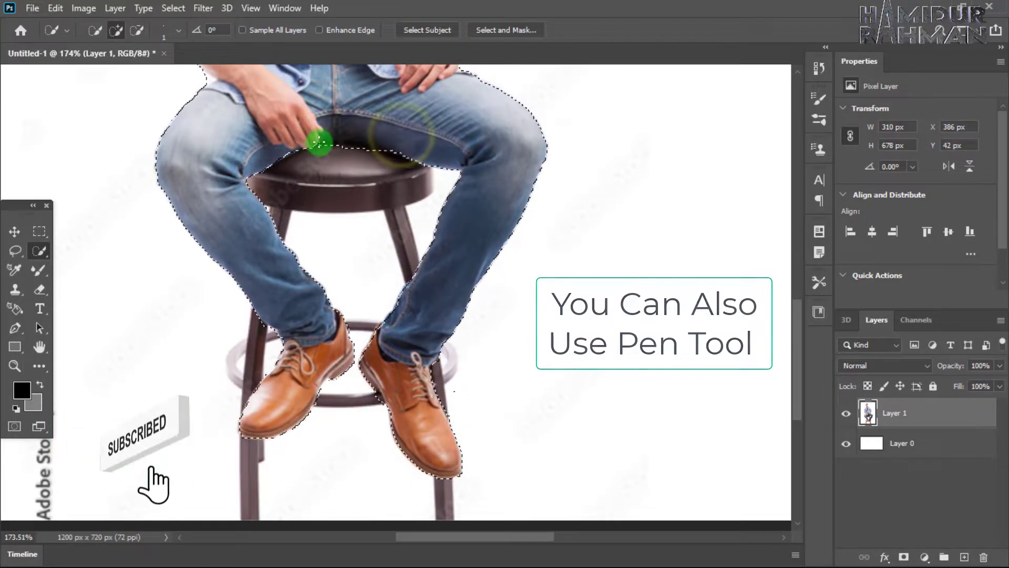
{"action": "left_click", "coordinate": [331, 143], "text": "alt"}
{"action": "scroll", "coordinate": [203, 253], "scroll_direction": "up", "scroll_amount": 5}
{"action": "left_click", "coordinate": [202, 252]}
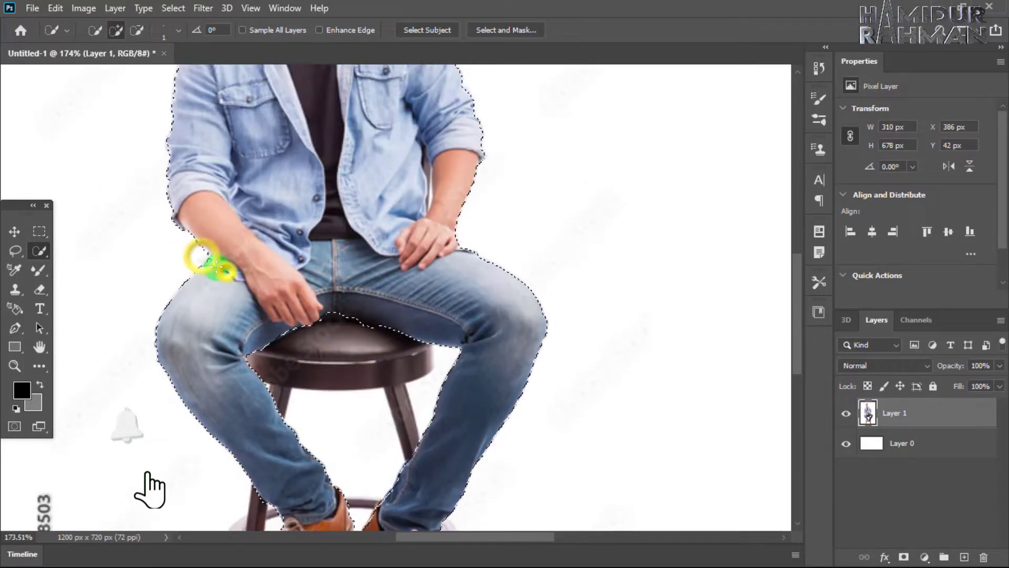
{"action": "left_click", "coordinate": [226, 271]}
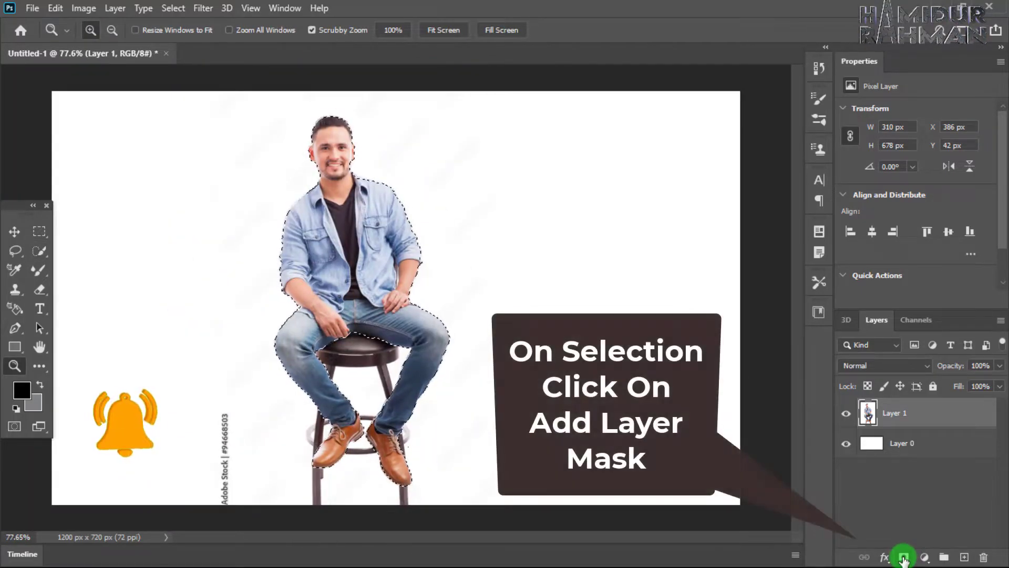
Add a layer mask from the selection and erase the fringe beside the left shoe
{"action": "left_click", "coordinate": [903, 558]}
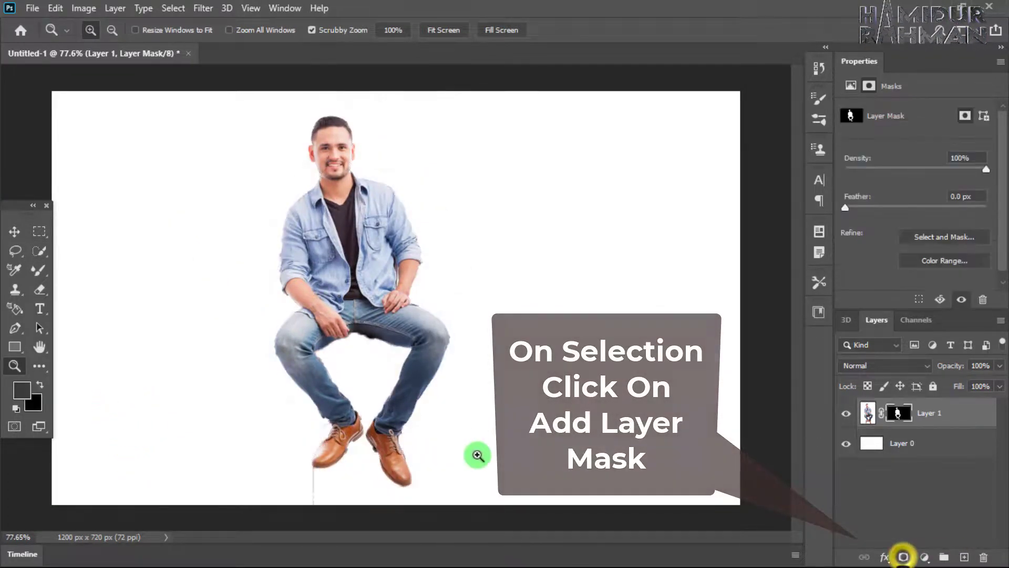
{"action": "left_click", "coordinate": [37, 290]}
{"action": "scroll", "coordinate": [315, 480], "scroll_direction": "up", "scroll_amount": 5}
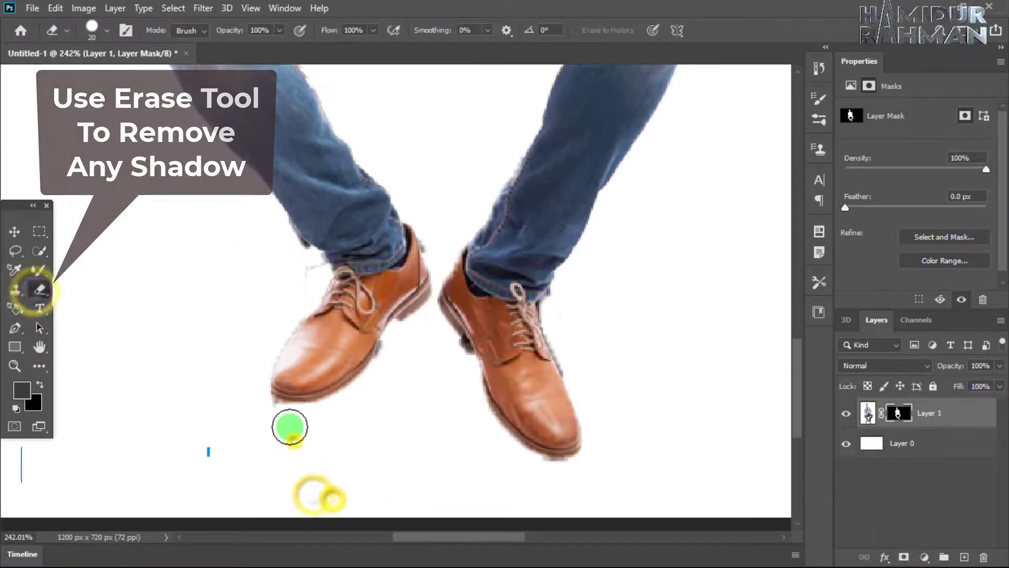
{"action": "left_click", "coordinate": [305, 281]}
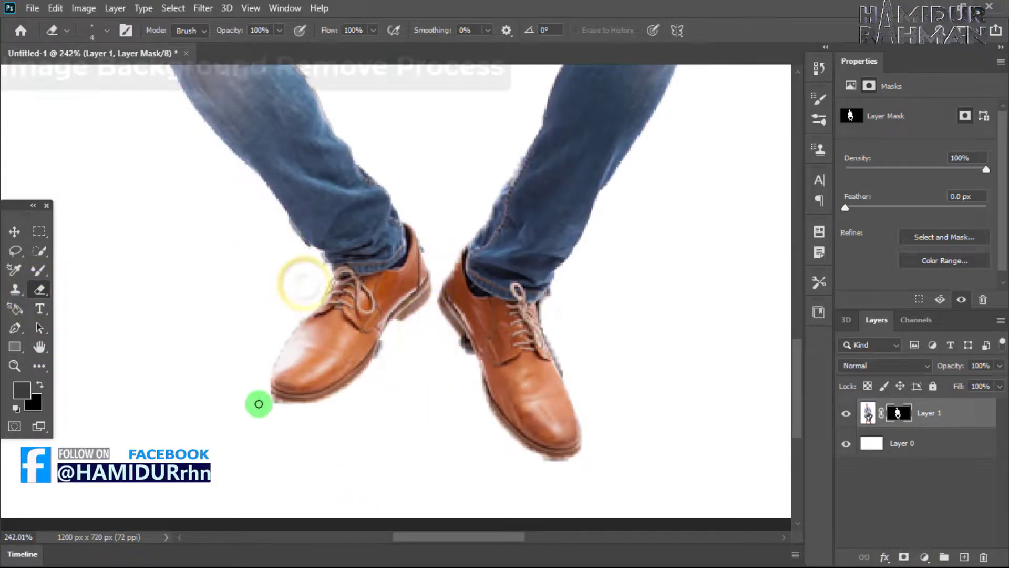
Erase leftover edges along the jeans and right sleeve, then fit the image on screen
{"action": "scroll", "coordinate": [585, 408], "scroll_direction": "up", "scroll_amount": 3}
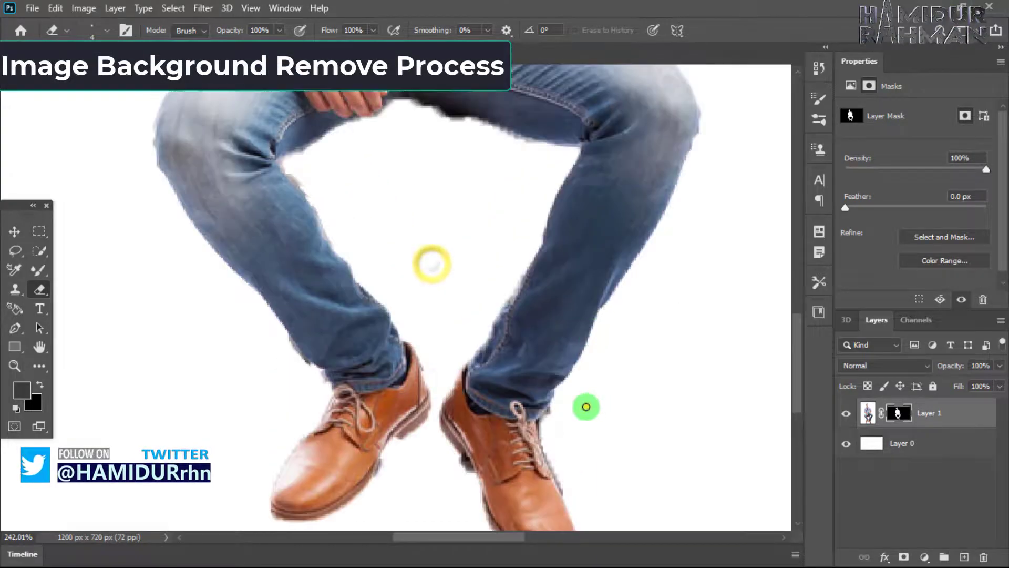
{"action": "left_click", "coordinate": [585, 407]}
{"action": "left_click", "coordinate": [479, 189]}
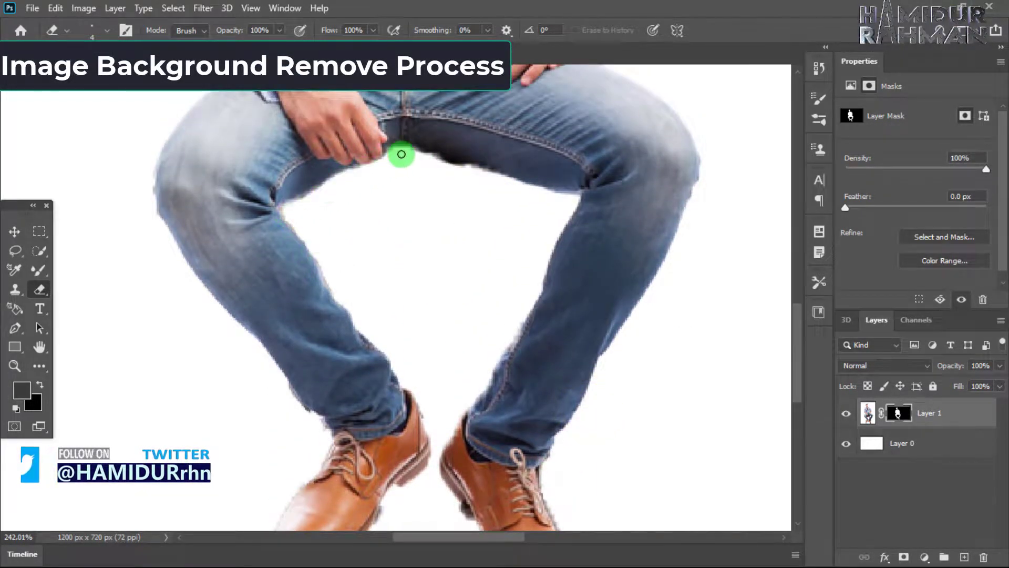
{"action": "scroll", "coordinate": [532, 349], "scroll_direction": "up", "scroll_amount": 7}
{"action": "left_click", "coordinate": [535, 347]}
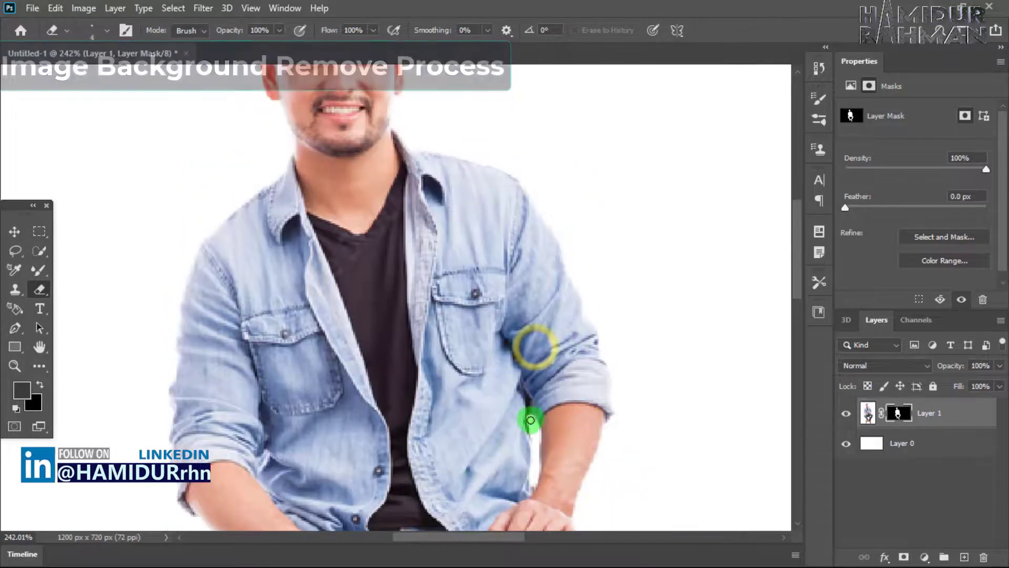
{"action": "key", "text": "z"}
{"action": "key", "text": "ctrl+0"}
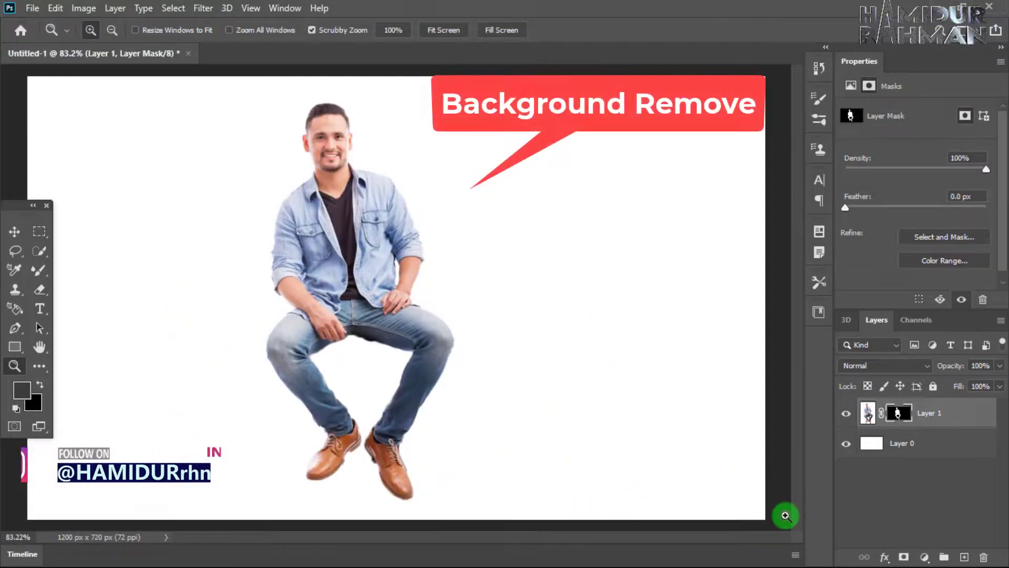
Check the cutout, convert the man's layer to a smart object, and move him left
{"action": "left_click", "coordinate": [847, 443]}
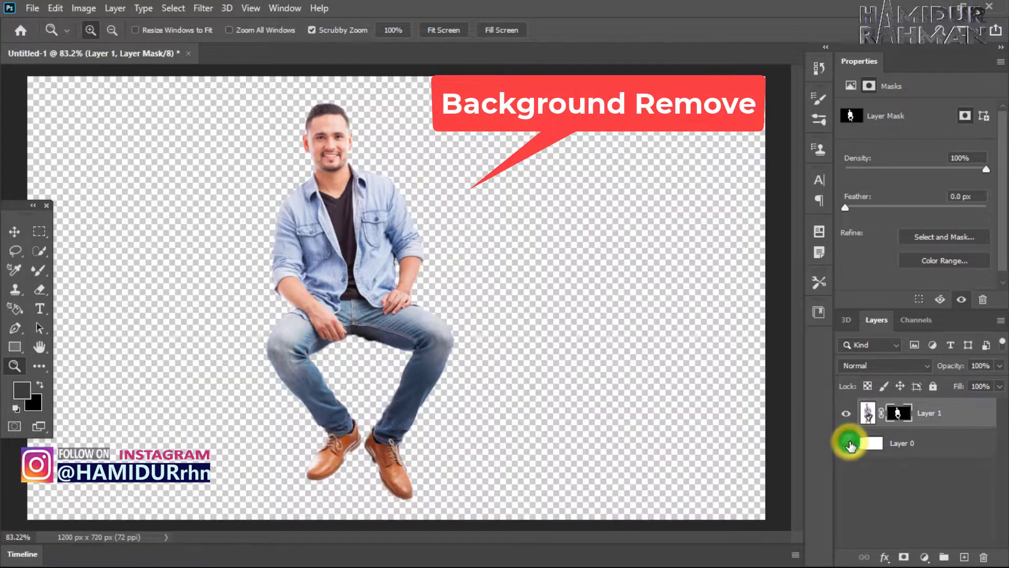
{"action": "left_click", "coordinate": [848, 443]}
{"action": "right_click", "coordinate": [943, 416]}
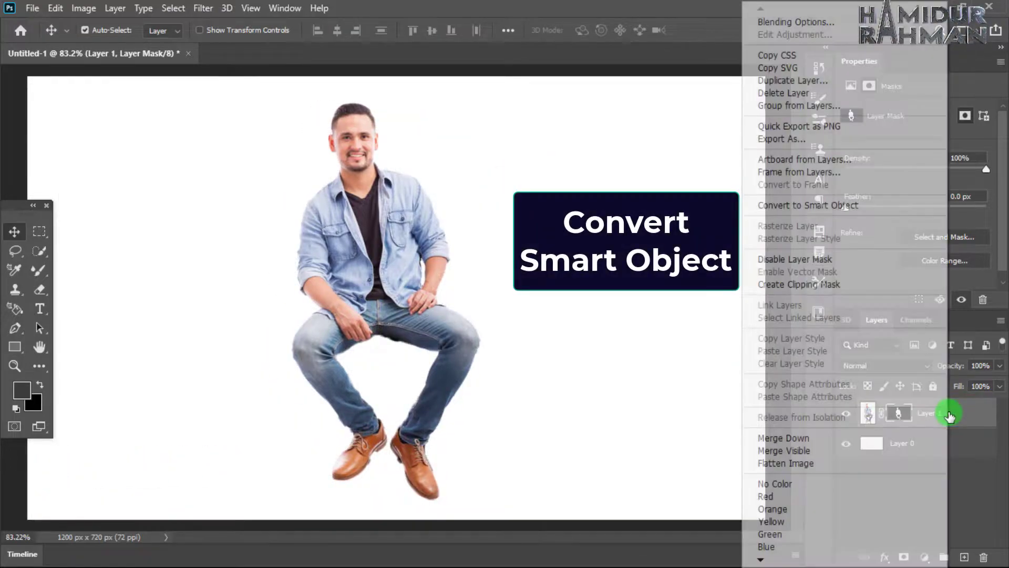
{"action": "left_click", "coordinate": [846, 208]}
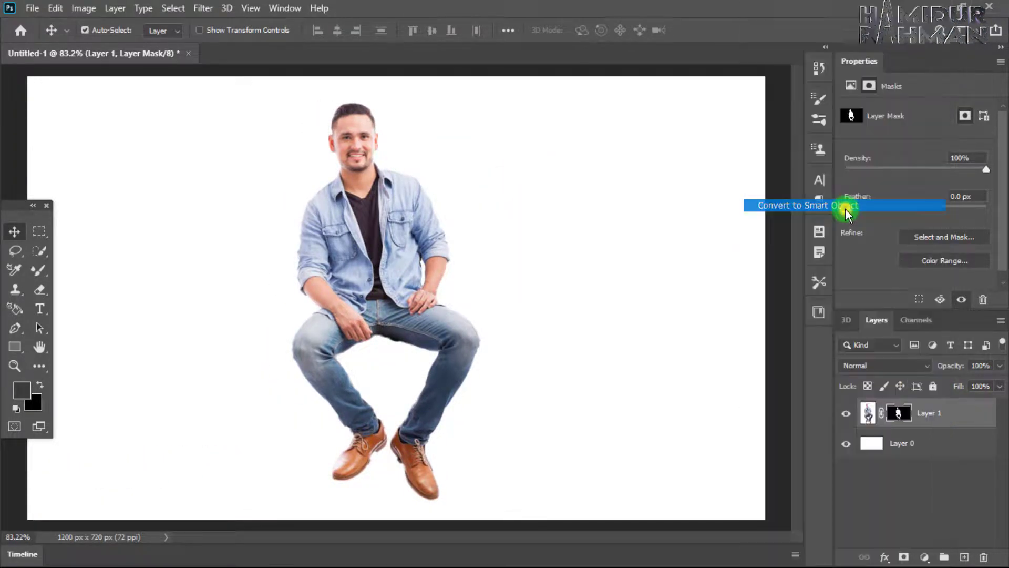
{"action": "left_click_drag", "start_coordinate": [386, 254], "coordinate": [159, 261]}
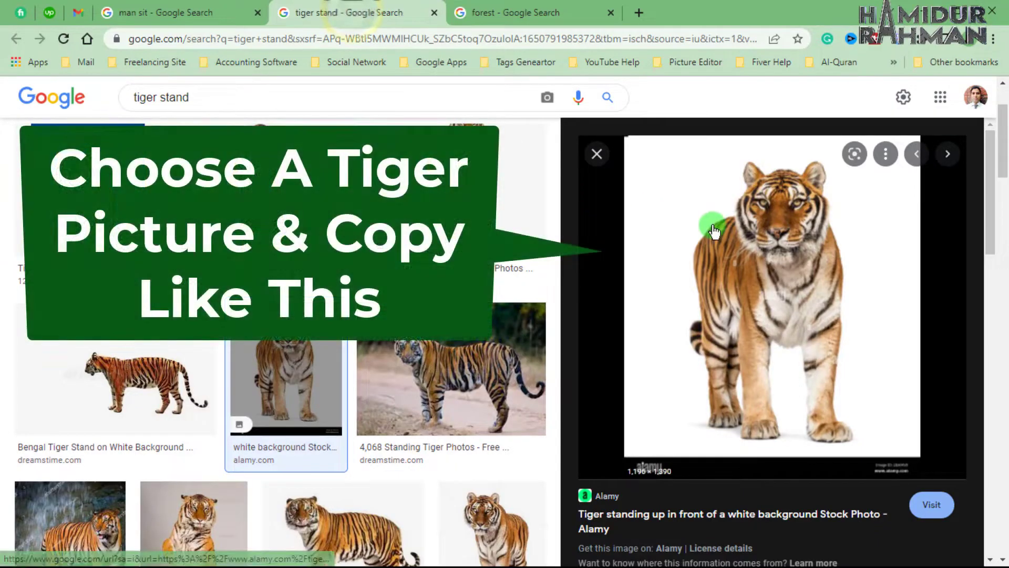
Copy the standing tiger photo and position it on the canvas
{"action": "right_click", "coordinate": [713, 284]}
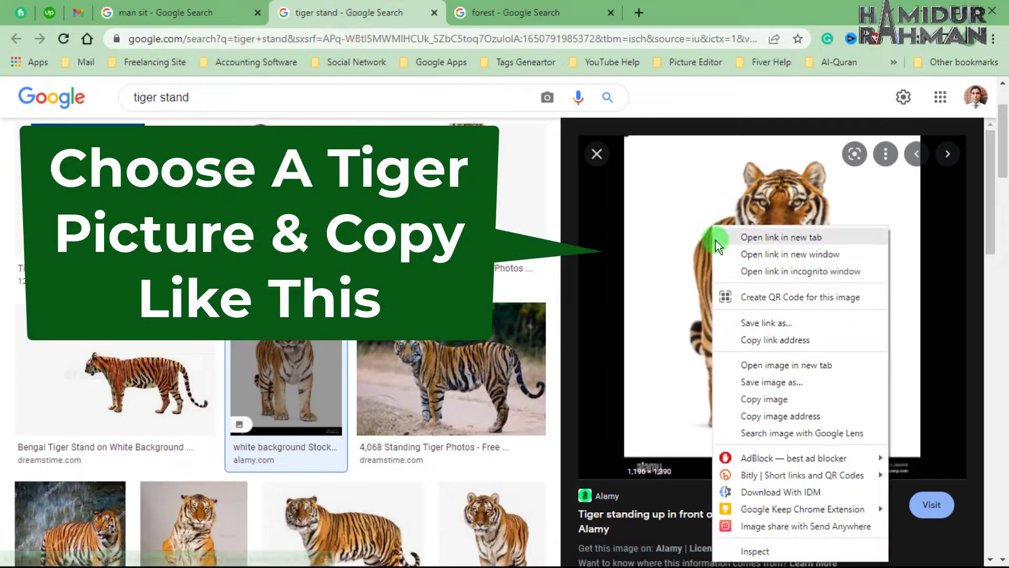
{"action": "left_click", "coordinate": [772, 399]}
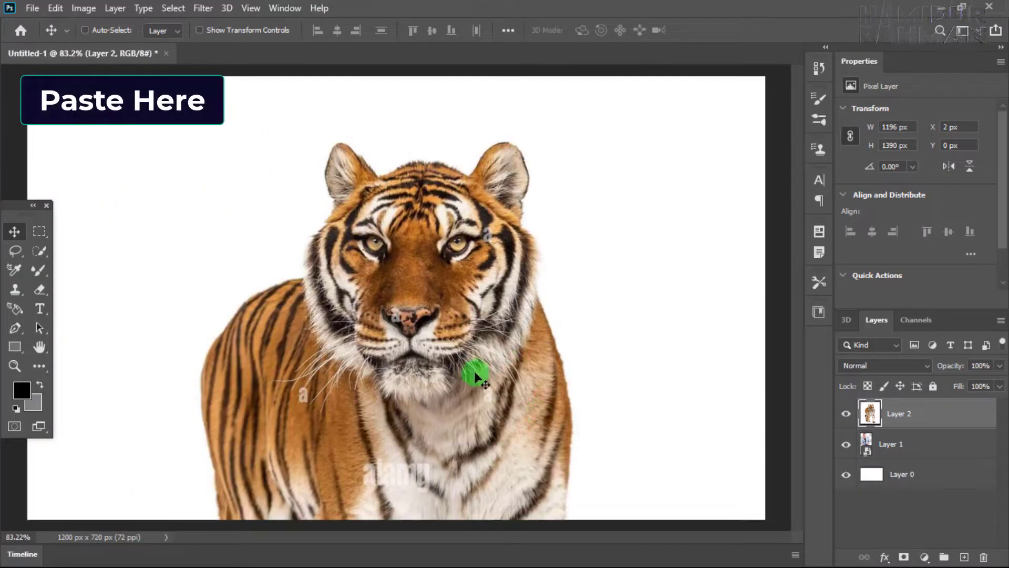
{"action": "left_click_drag", "start_coordinate": [473, 368], "coordinate": [505, 333]}
Scale the tiger and select it with Object Selection, excluding the gap between its legs
{"action": "key", "text": "ctrl+t"}
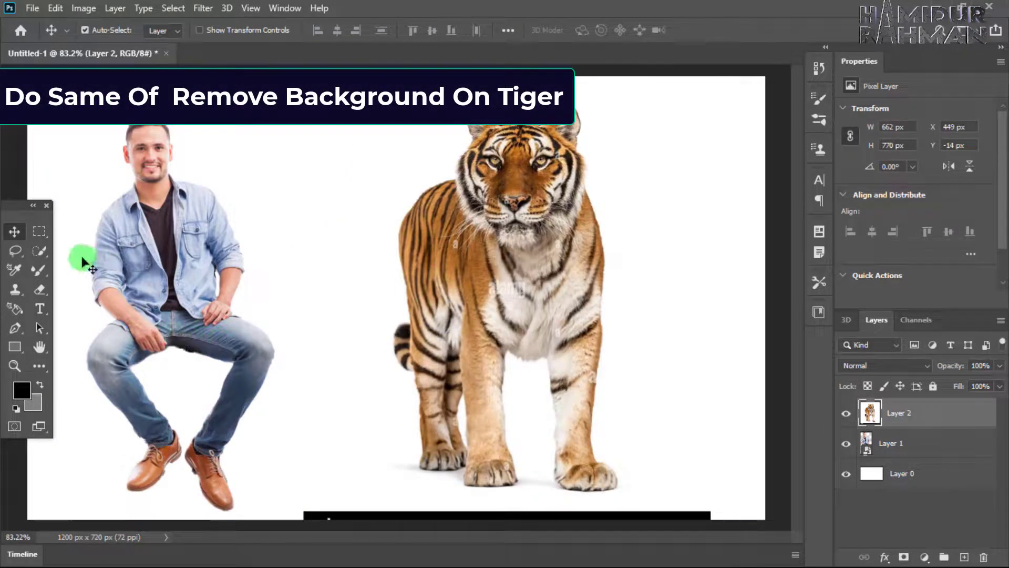
{"action": "left_click_drag", "start_coordinate": [37, 257], "coordinate": [100, 256]}
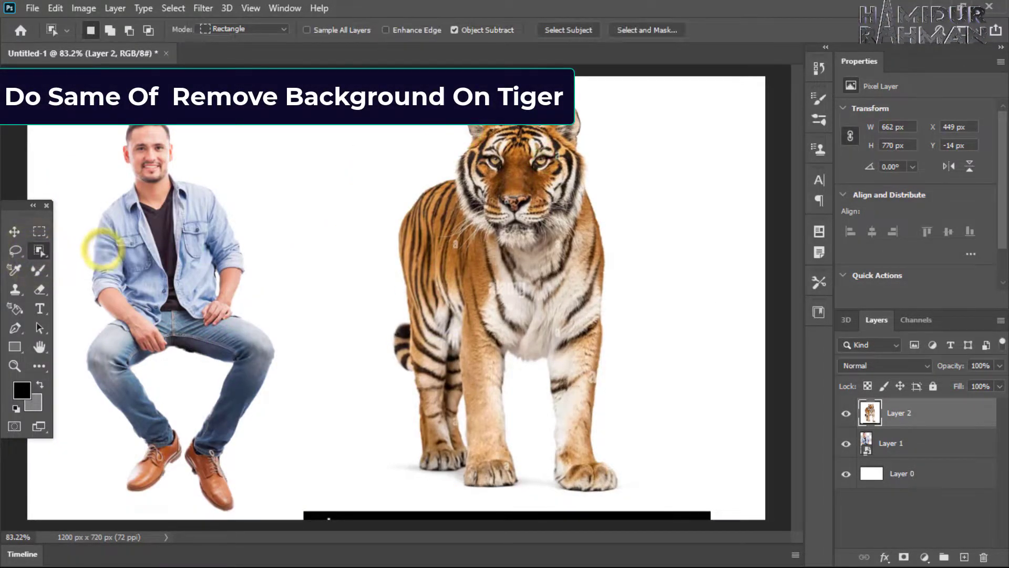
{"action": "left_click_drag", "start_coordinate": [621, 213], "coordinate": [633, 497]}
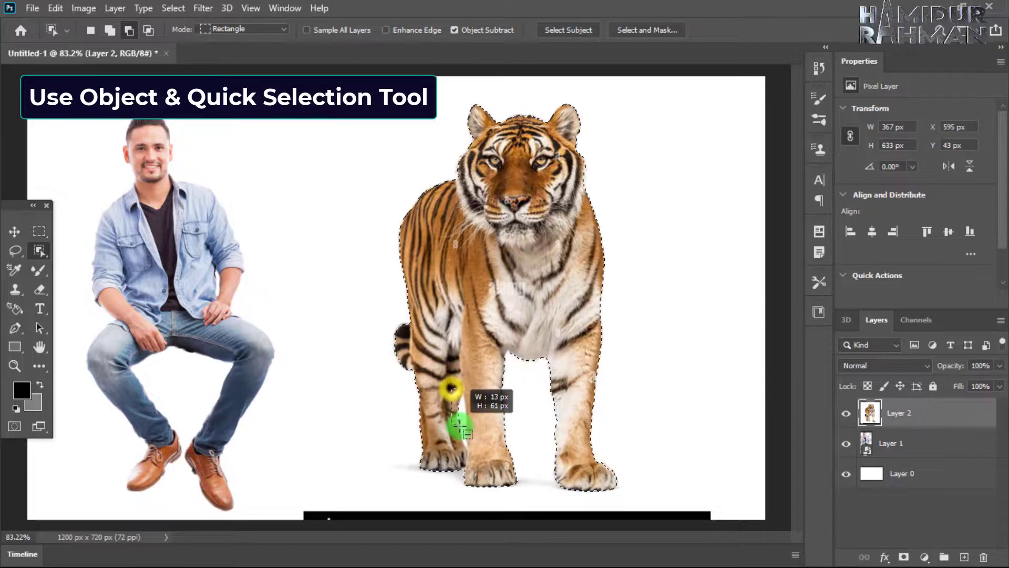
{"action": "left_click_drag", "start_coordinate": [458, 425], "coordinate": [473, 453]}
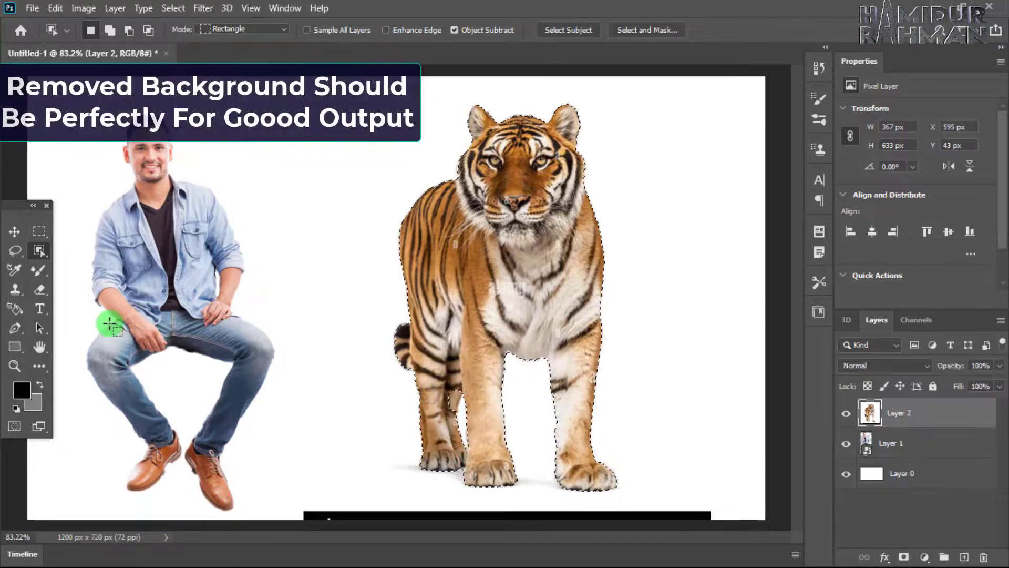
Refine the tiger selection around its leg and front paw, then mask away its background
{"action": "left_click", "coordinate": [38, 255]}
{"action": "left_click", "coordinate": [83, 266]}
{"action": "left_click_drag", "start_coordinate": [462, 377], "coordinate": [453, 389]}
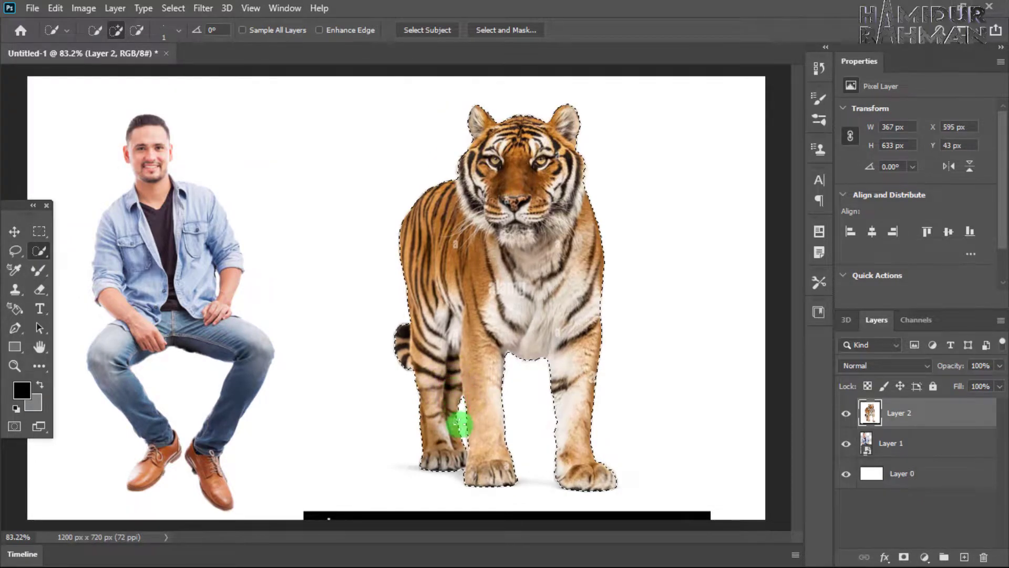
{"action": "left_click", "coordinate": [611, 492]}
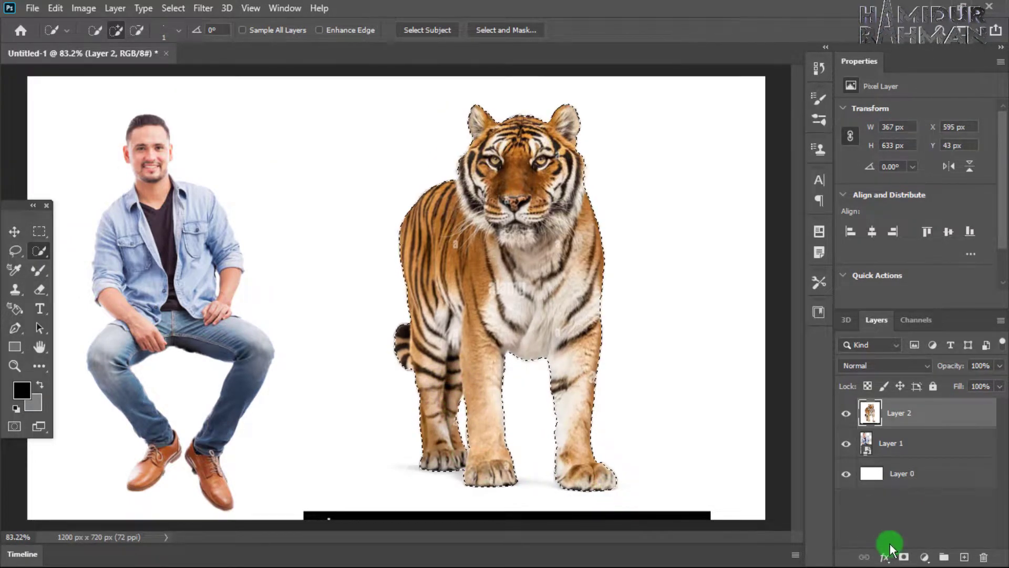
{"action": "left_click", "coordinate": [901, 556]}
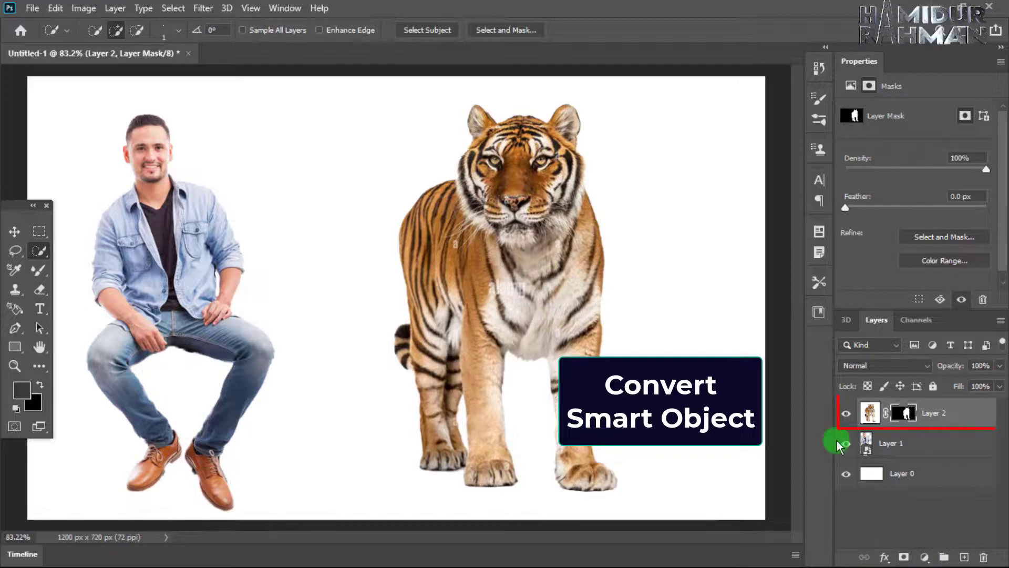
Convert the tiger layer to a smart object and zoom out to the whole canvas
{"action": "right_click", "coordinate": [926, 429]}
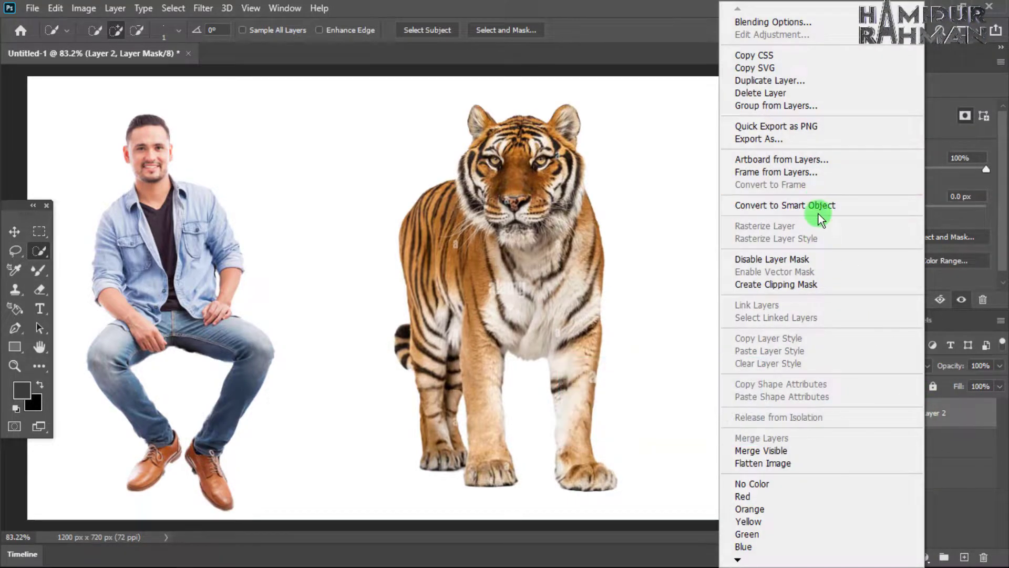
{"action": "left_click", "coordinate": [818, 209]}
{"action": "key", "text": "z"}
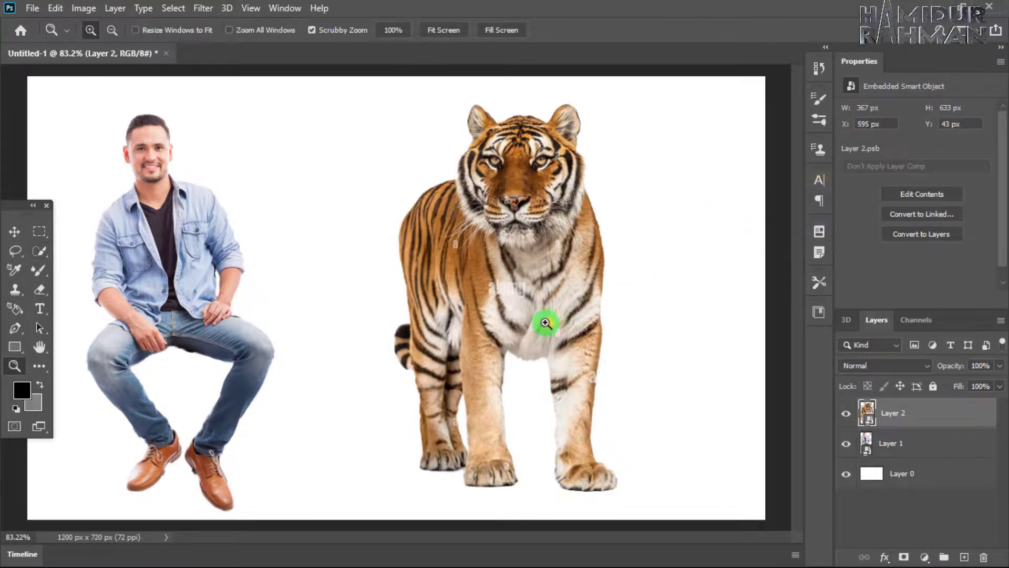
{"action": "left_click_drag", "start_coordinate": [545, 321], "coordinate": [496, 312]}
Hide the white background layer and nudge the tiger and man closer together
{"action": "key", "text": "w"}
{"action": "left_click", "coordinate": [844, 474]}
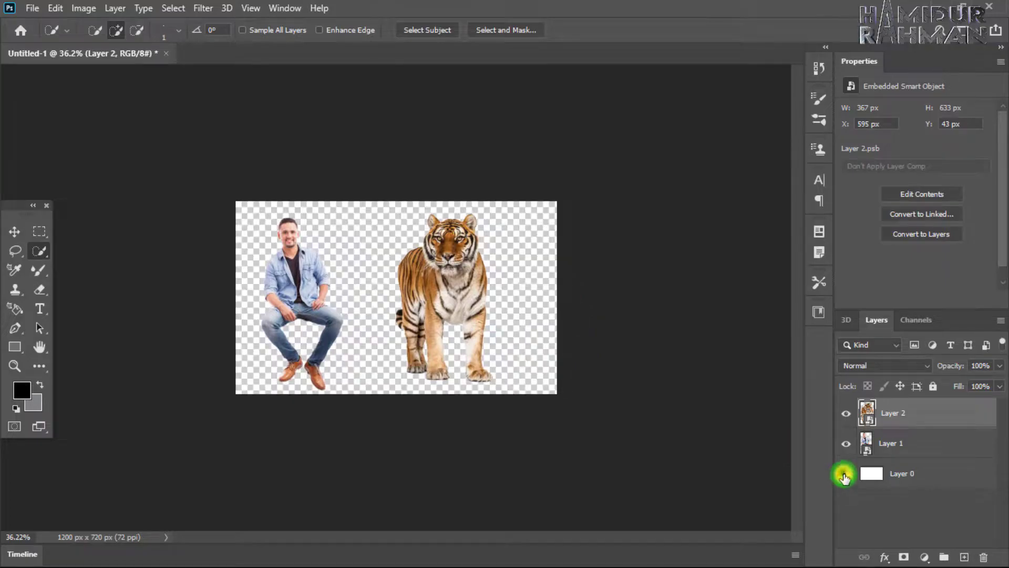
{"action": "left_click", "coordinate": [11, 234]}
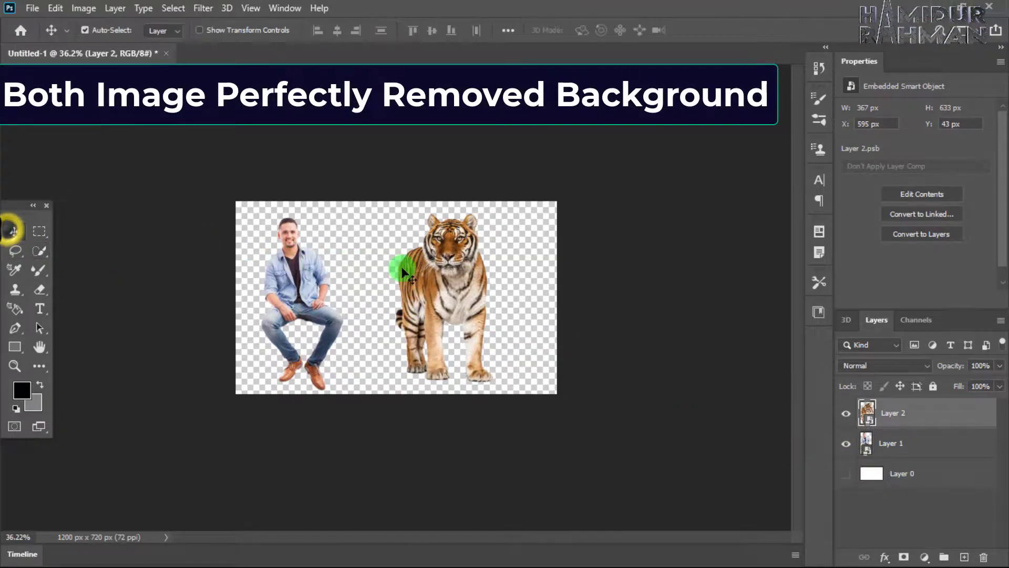
{"action": "left_click_drag", "start_coordinate": [401, 271], "coordinate": [403, 276]}
{"action": "left_click_drag", "start_coordinate": [300, 290], "coordinate": [318, 293]}
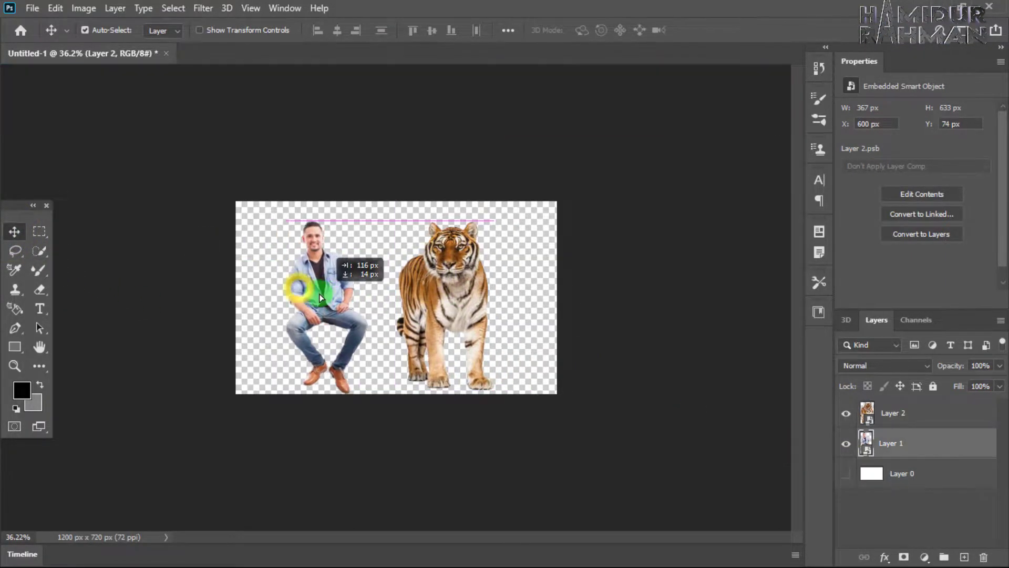
{"action": "left_click_drag", "start_coordinate": [448, 294], "coordinate": [441, 301]}
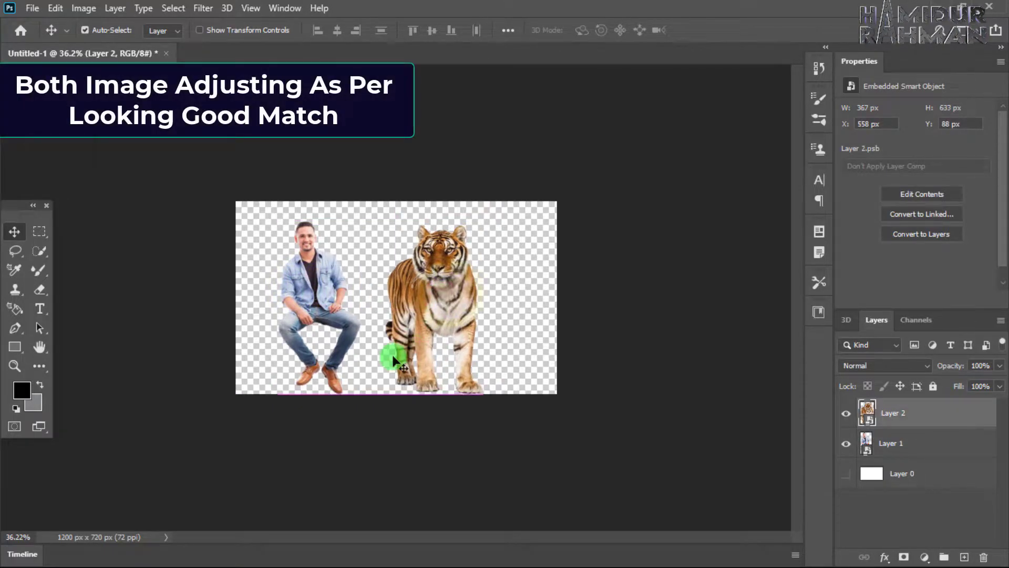
{"action": "scroll", "coordinate": [441, 367], "scroll_direction": "up", "scroll_amount": 5}
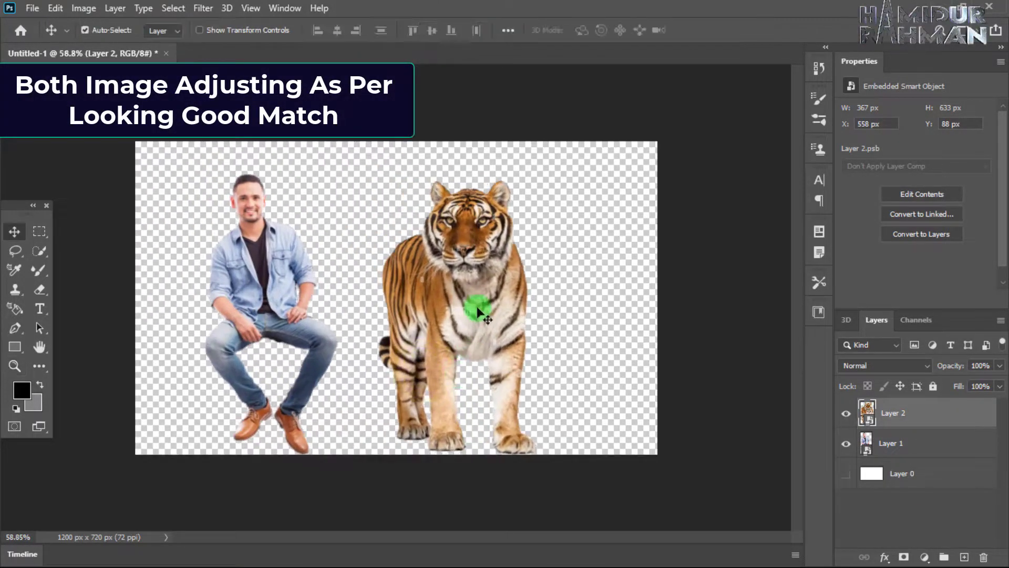
{"action": "left_click_drag", "start_coordinate": [478, 304], "coordinate": [459, 312]}
Shrink the tiger to 68.9% beside the man's legs and move the man up-right
{"action": "key", "text": "ctrl+t"}
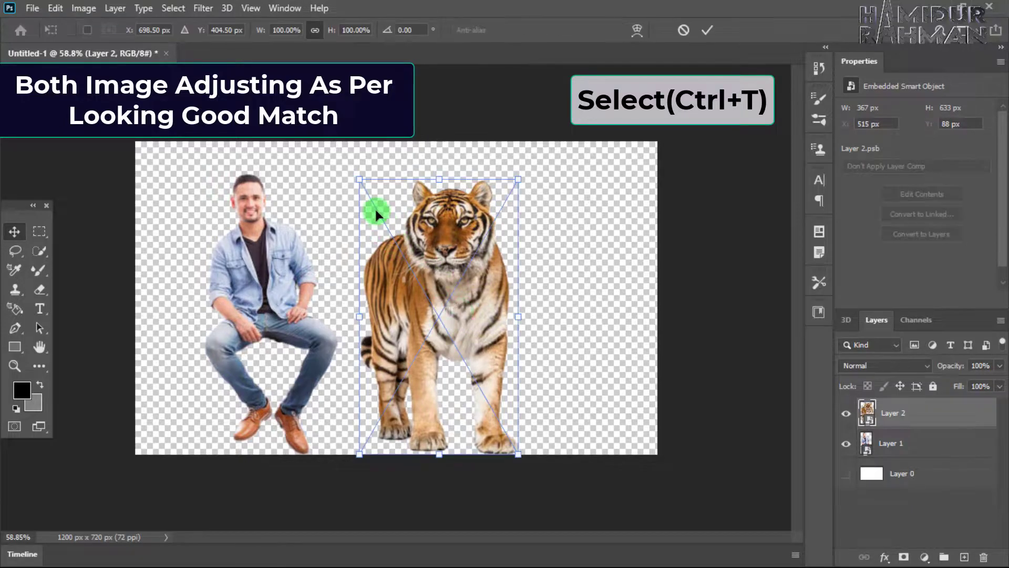
{"action": "left_click_drag", "start_coordinate": [359, 179], "coordinate": [409, 264]}
{"action": "left_click_drag", "start_coordinate": [496, 341], "coordinate": [431, 332]}
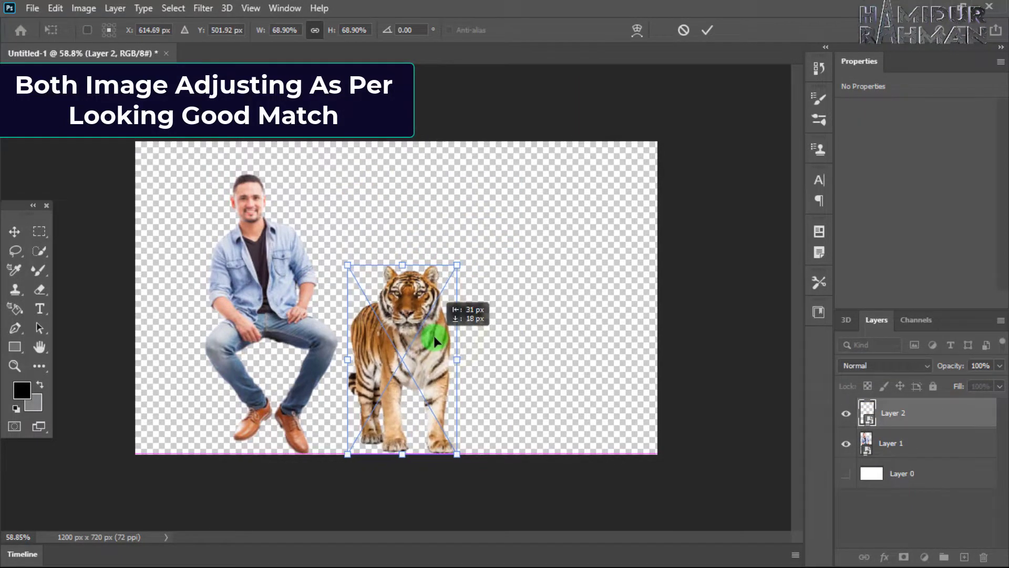
{"action": "key", "text": "Return"}
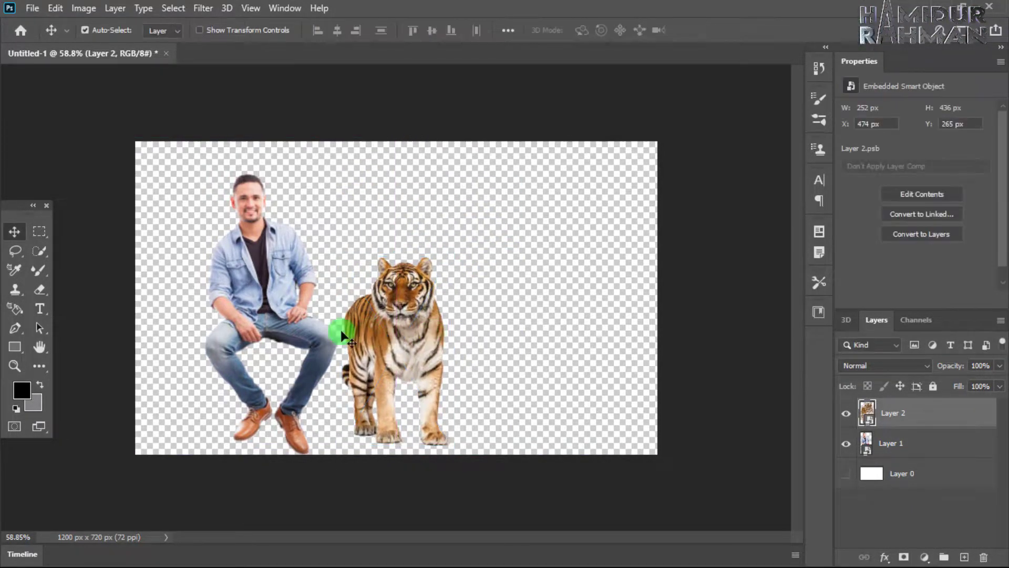
{"action": "left_click_drag", "start_coordinate": [243, 233], "coordinate": [285, 213]}
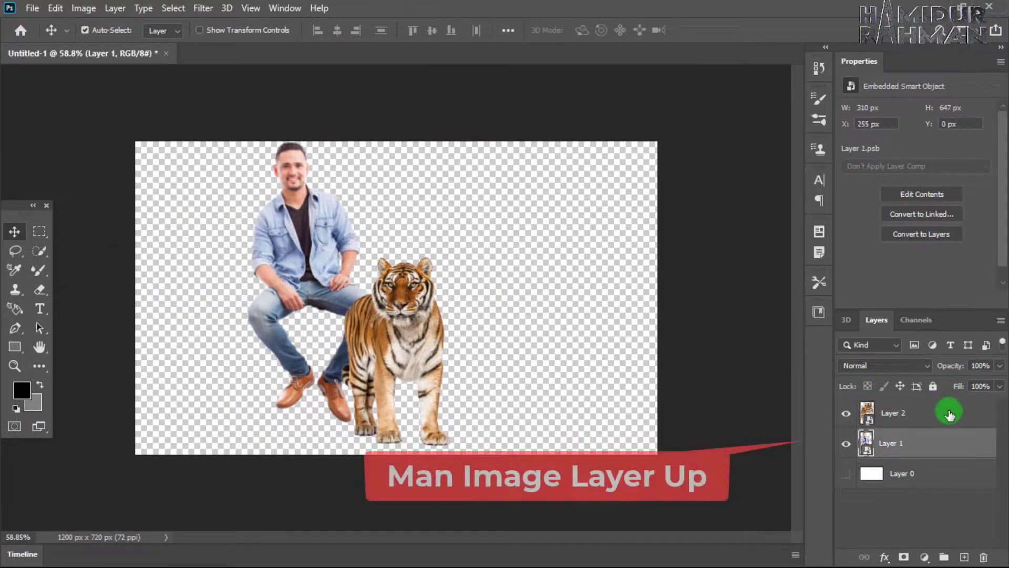
Stack the man's layer above the tiger, seat him on its back, and scale him to 89.83%
{"action": "left_click_drag", "start_coordinate": [908, 444], "coordinate": [909, 408]}
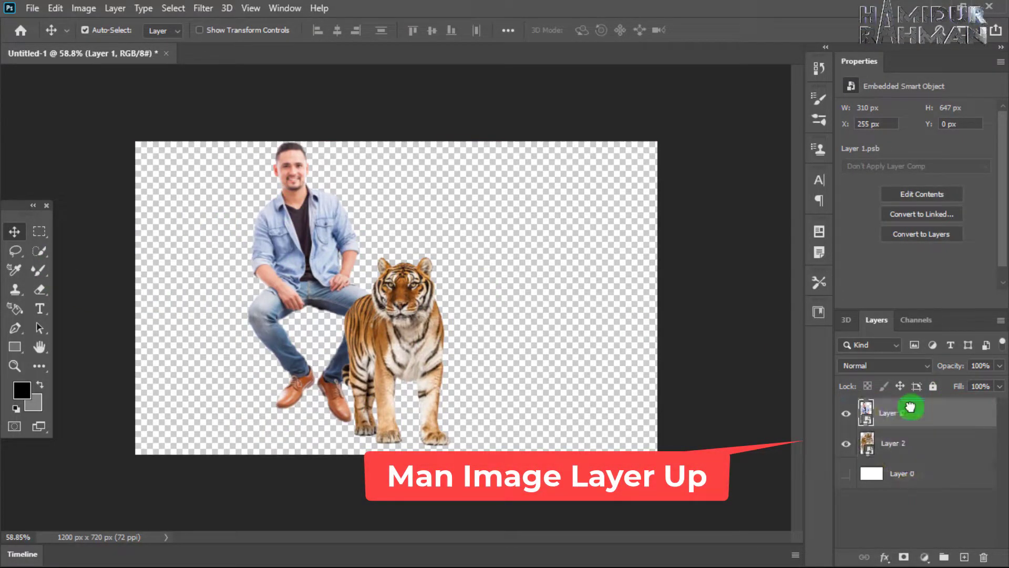
{"action": "left_click_drag", "start_coordinate": [287, 271], "coordinate": [385, 270]}
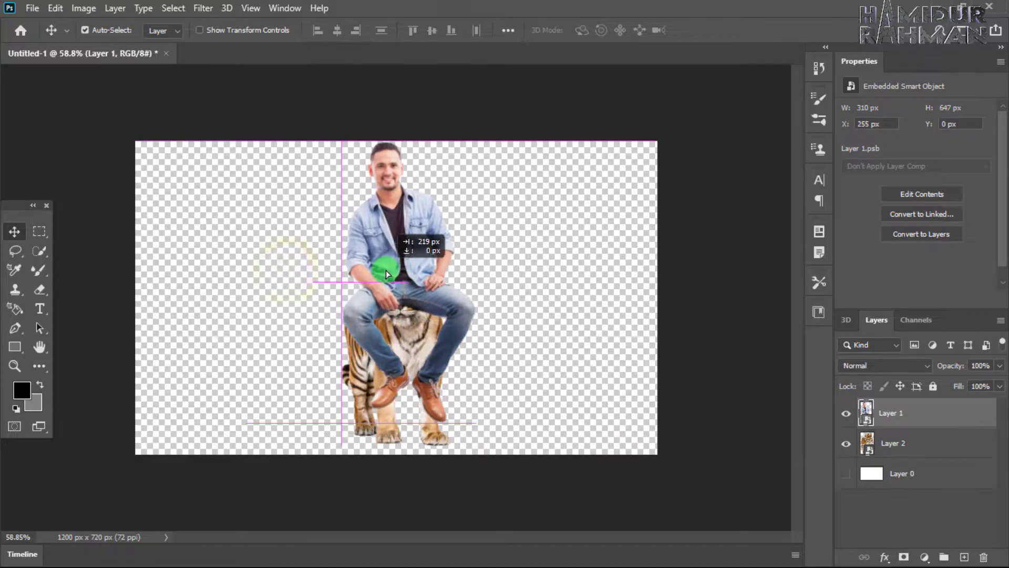
{"action": "key", "text": "ctrl+t"}
{"action": "left_click_drag", "start_coordinate": [340, 146], "coordinate": [351, 173]}
{"action": "left_click_drag", "start_coordinate": [404, 279], "coordinate": [403, 279]}
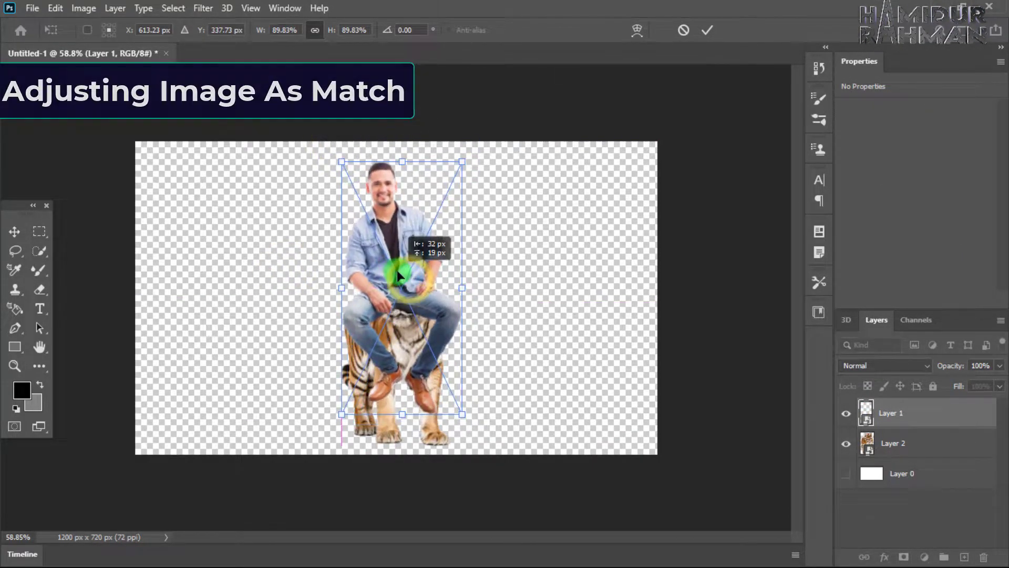
{"action": "key", "text": "Return"}
Start a Puppet Warp on the man with the mesh hidden, pin his legs, and tilt his head
{"action": "left_click", "coordinate": [58, 9]}
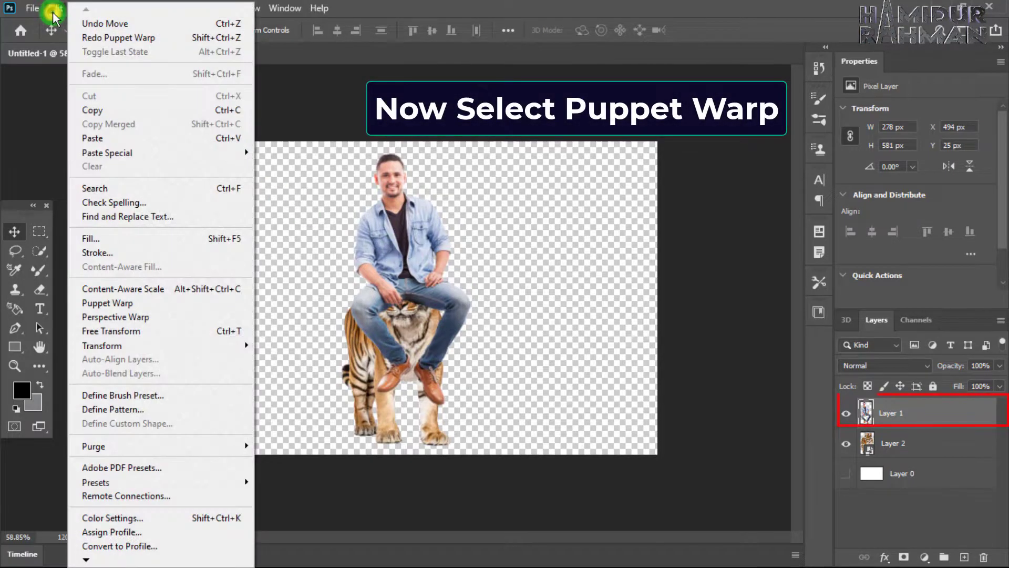
{"action": "left_click", "coordinate": [120, 303]}
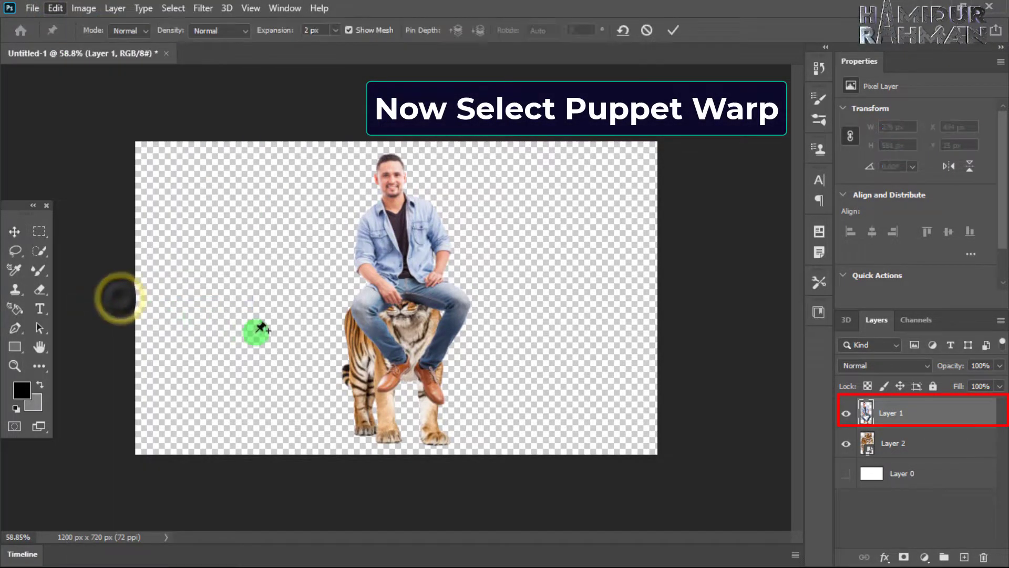
{"action": "left_click", "coordinate": [349, 31]}
{"action": "left_click", "coordinate": [382, 387]}
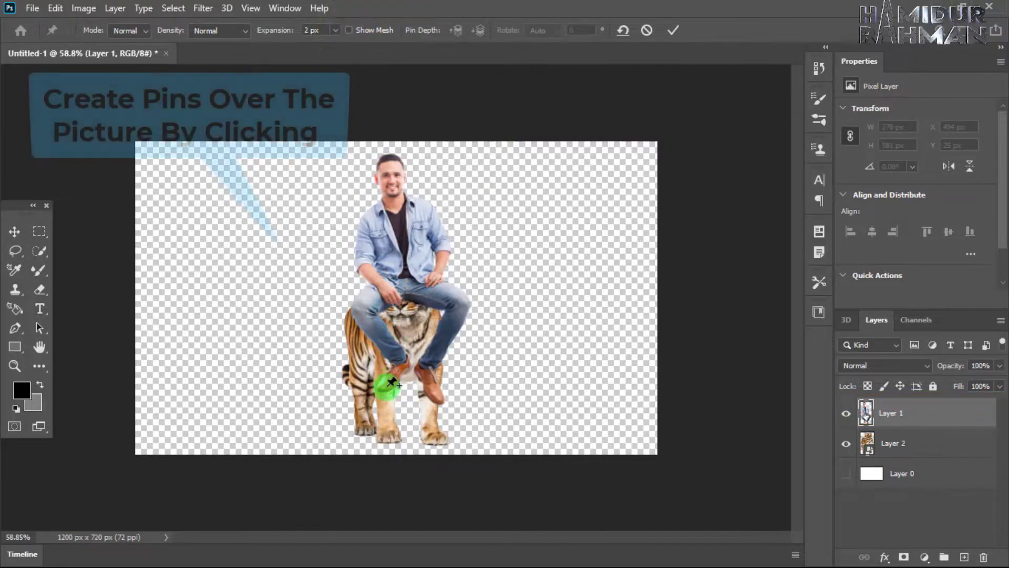
{"action": "left_click", "coordinate": [400, 368]}
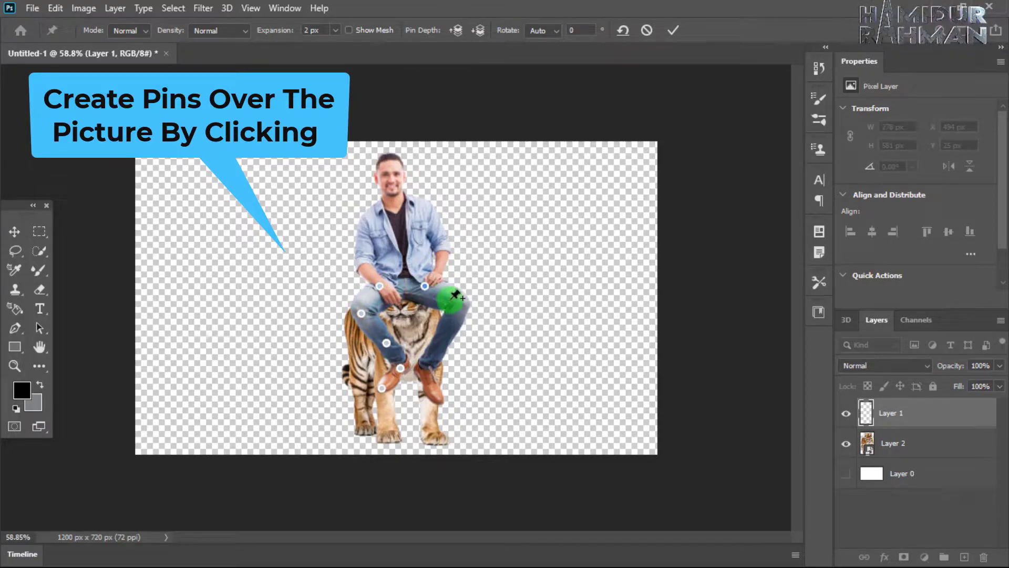
{"action": "left_click", "coordinate": [423, 369]}
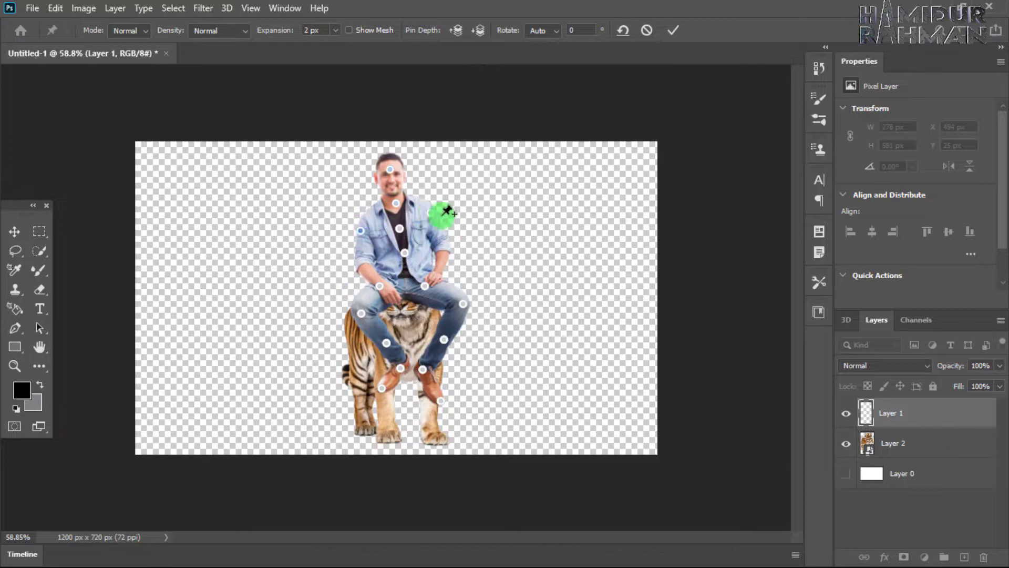
{"action": "left_click_drag", "start_coordinate": [396, 203], "coordinate": [399, 202]}
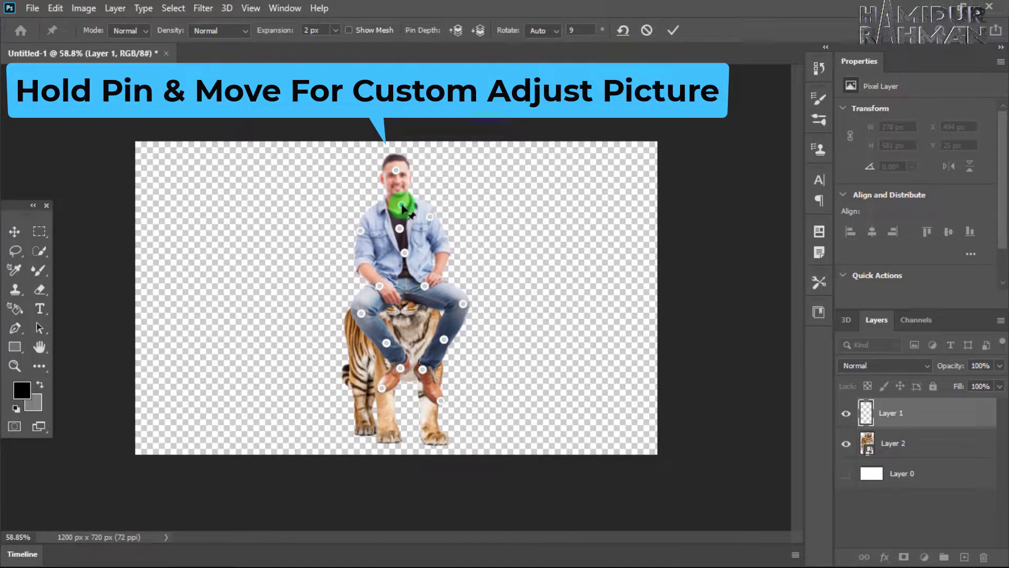
Bend the man's left lower leg down over the tiger's side and pin it near the knee
{"action": "left_click", "coordinate": [400, 368]}
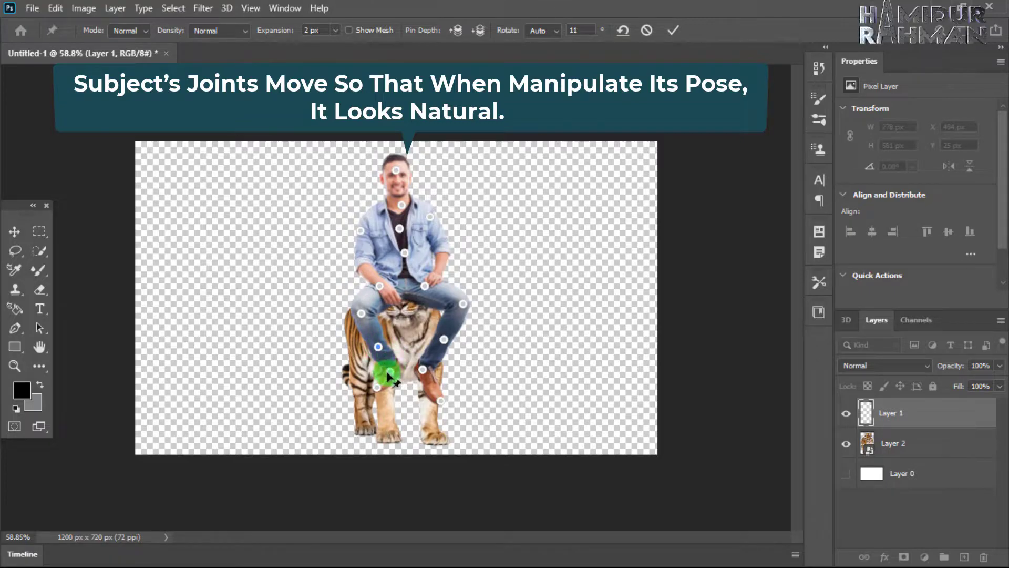
{"action": "left_click_drag", "start_coordinate": [388, 373], "coordinate": [374, 383]}
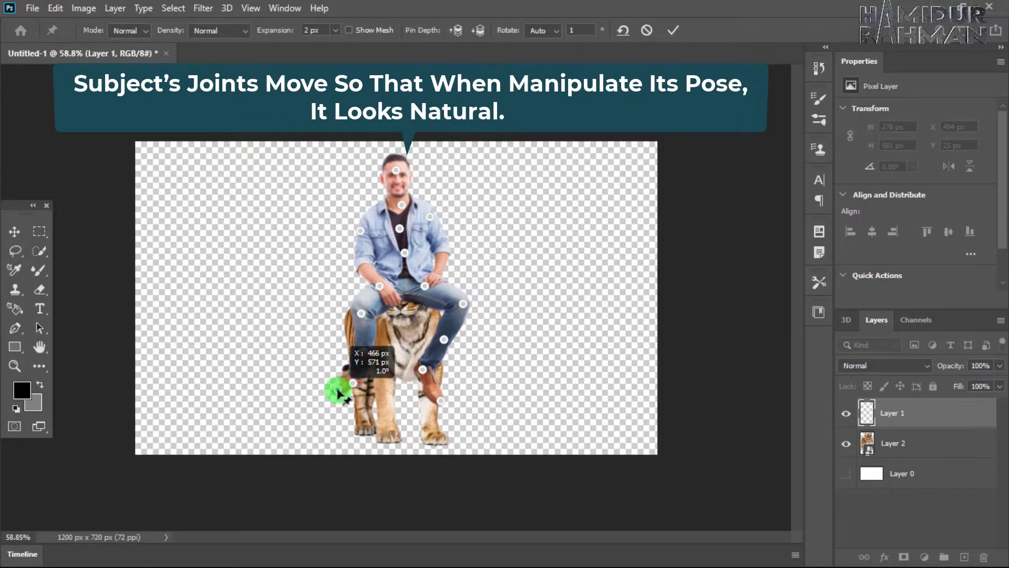
{"action": "left_click_drag", "start_coordinate": [366, 387], "coordinate": [357, 387]}
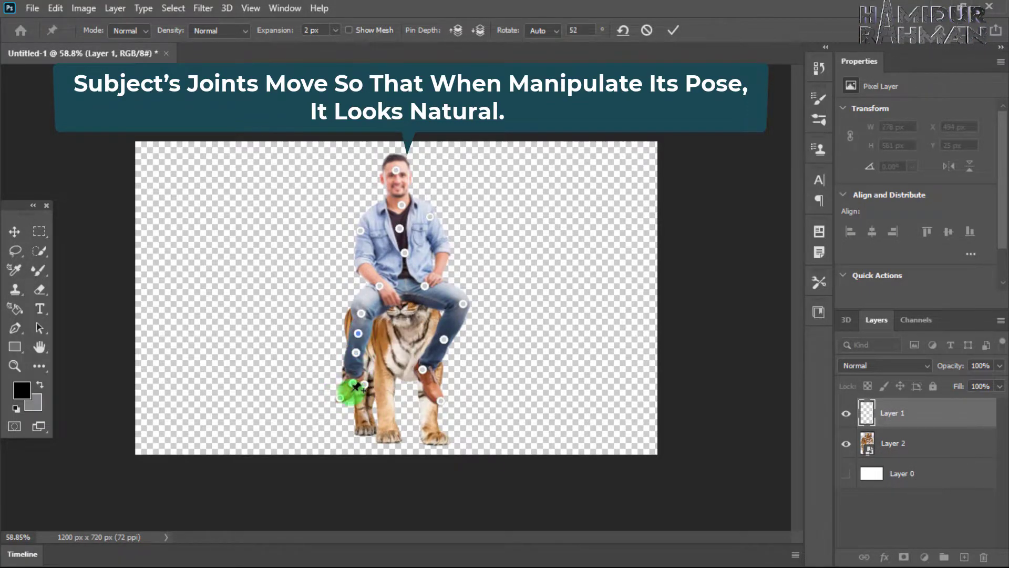
{"action": "left_click", "coordinate": [357, 333]}
{"action": "left_click", "coordinate": [365, 346]}
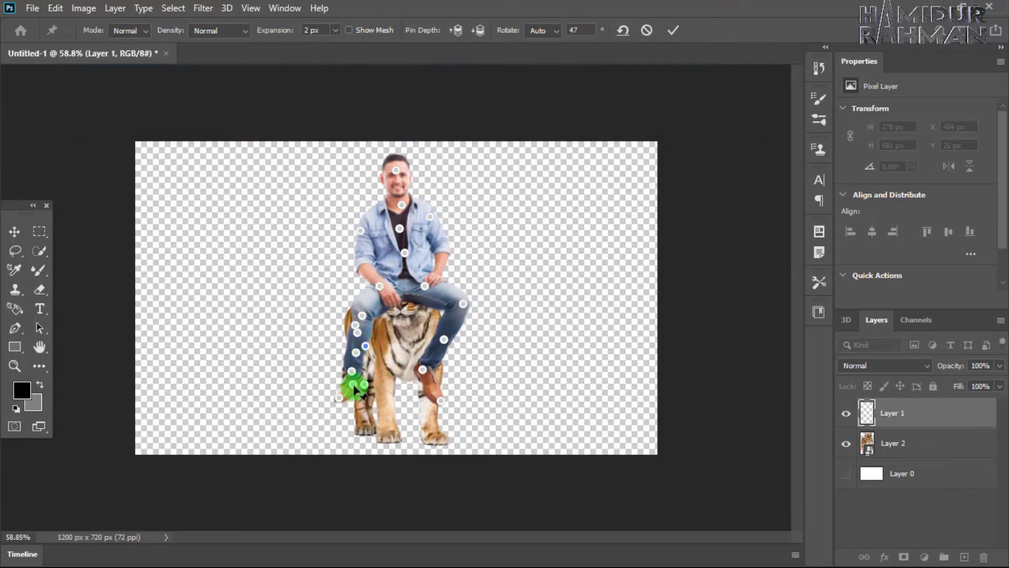
Bend the right leg down the tiger's side, apply the warp, and shift the man 20 px right
{"action": "left_click_drag", "start_coordinate": [424, 371], "coordinate": [456, 376]}
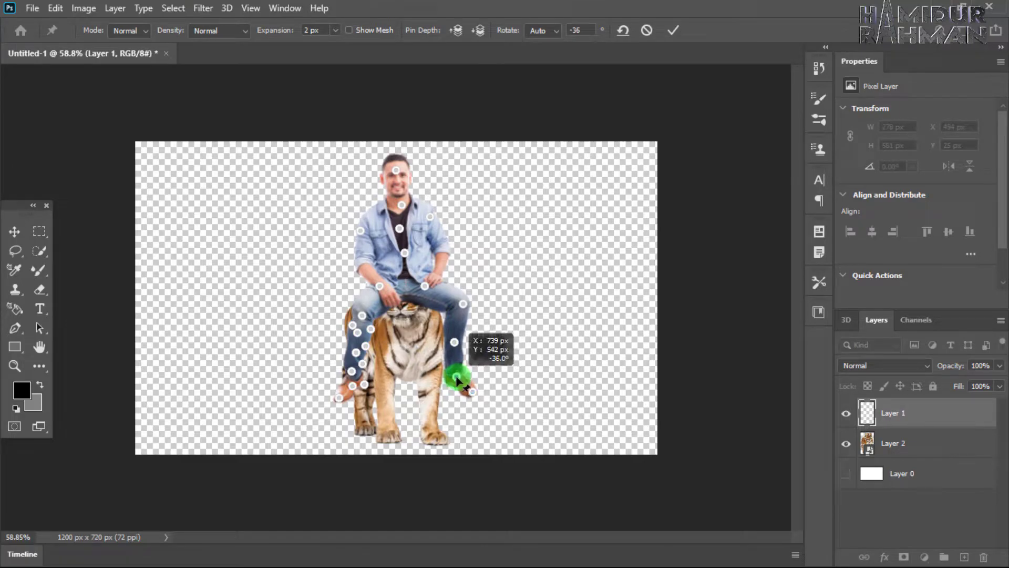
{"action": "left_click_drag", "start_coordinate": [456, 376], "coordinate": [473, 395]}
{"action": "mouse_move", "coordinate": [463, 304]}
{"action": "left_mouse_down"}
{"action": "mouse_move", "coordinate": [457, 357]}
{"action": "mouse_move", "coordinate": [461, 339]}
{"action": "left_mouse_up"}
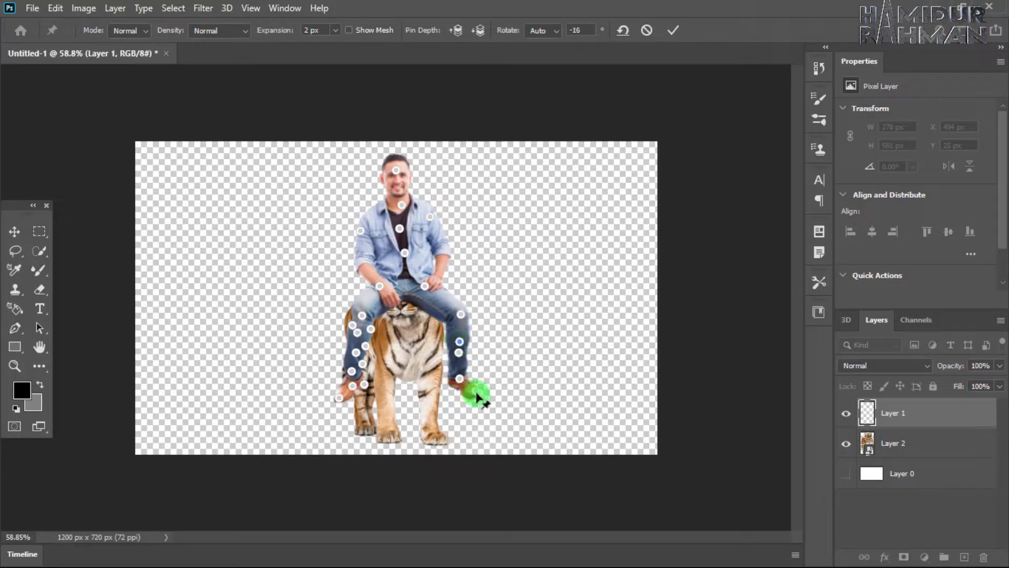
{"action": "left_click", "coordinate": [15, 251]}
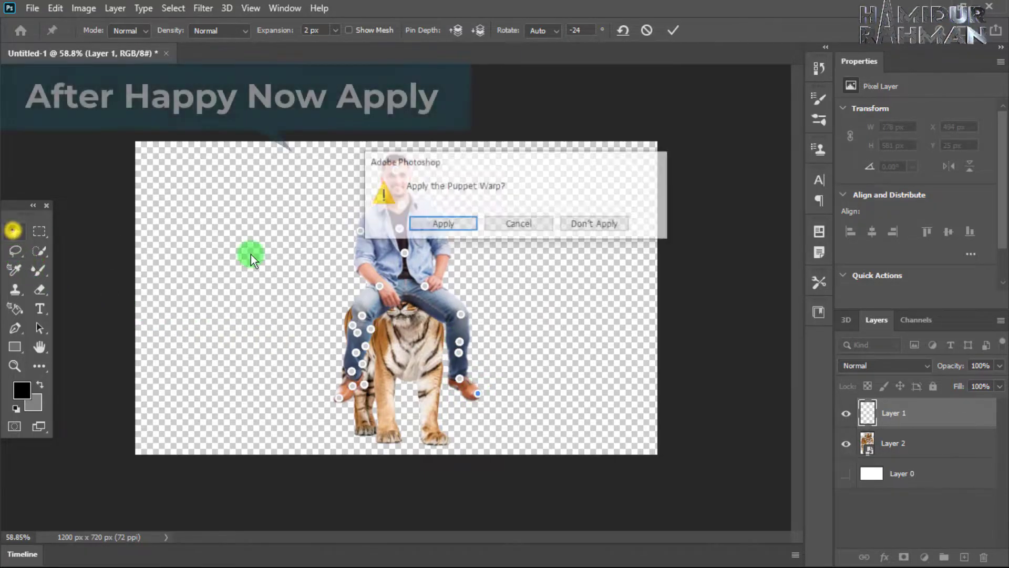
{"action": "left_click", "coordinate": [459, 225]}
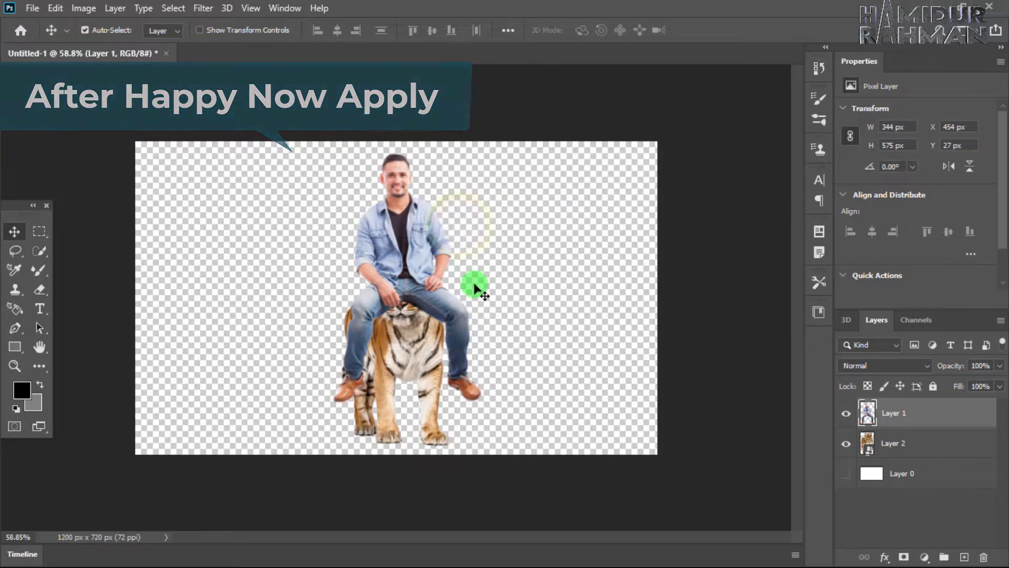
{"action": "mouse_move", "coordinate": [407, 242]}
{"action": "left_mouse_down"}
{"action": "mouse_move", "coordinate": [423, 269]}
{"action": "mouse_move", "coordinate": [410, 246]}
{"action": "left_mouse_up"}
Duplicate Layer 1 (the man) and drag the original below the tiger's Layer 2
{"action": "key", "text": "z"}
{"action": "key", "text": "v"}
{"action": "left_click", "coordinate": [412, 247]}
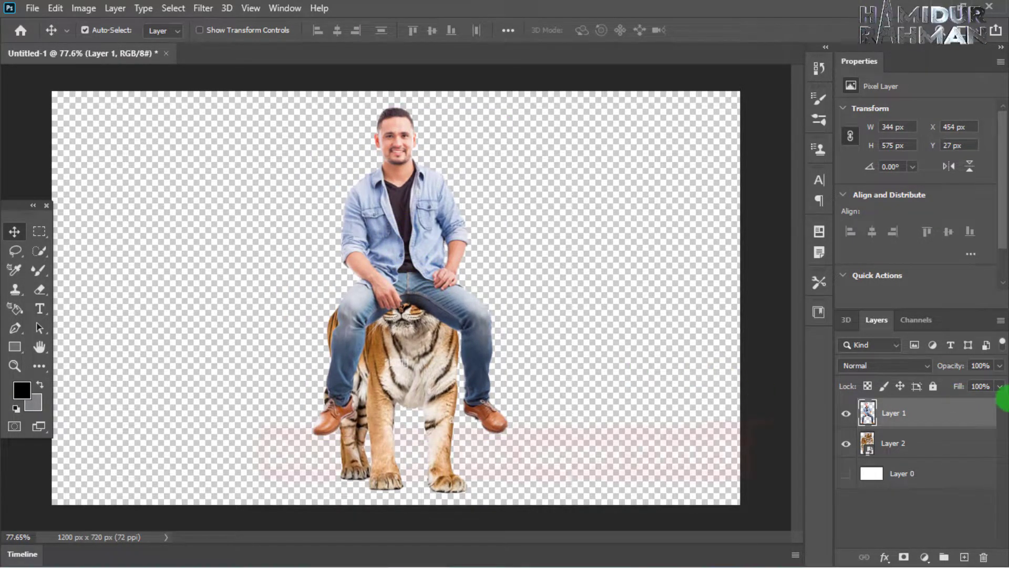
{"action": "left_click", "coordinate": [909, 413]}
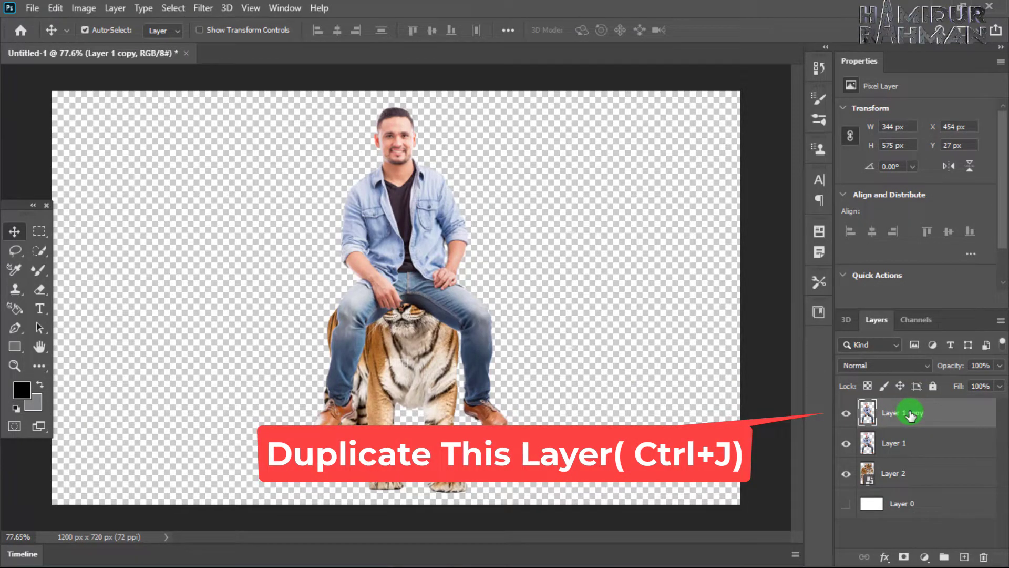
{"action": "left_click_drag", "start_coordinate": [911, 415], "coordinate": [898, 482]}
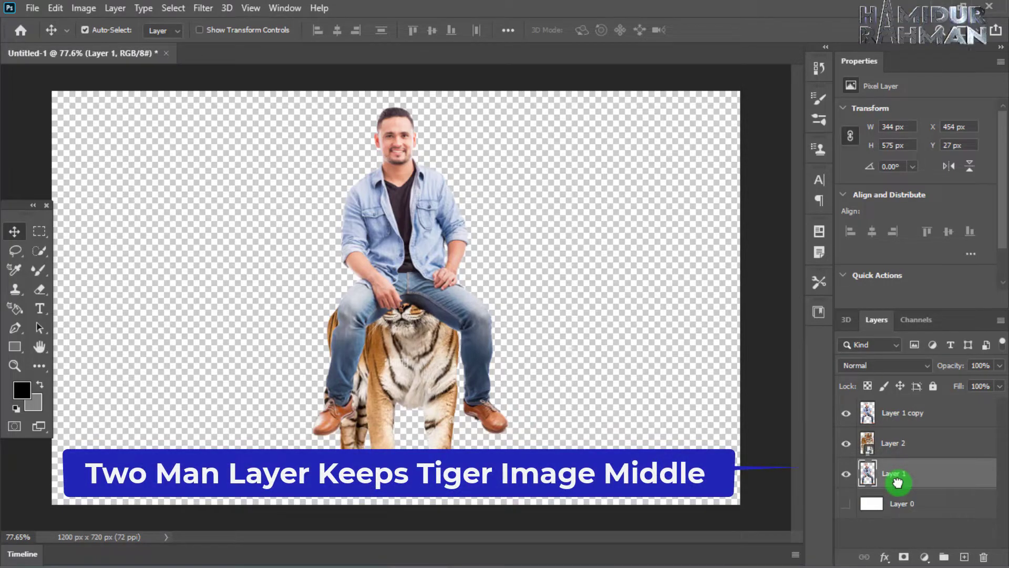
Hide Layer 1 copy so the tiger shows in front of the man
{"action": "left_click", "coordinate": [846, 416]}
{"action": "left_click", "coordinate": [846, 416]}
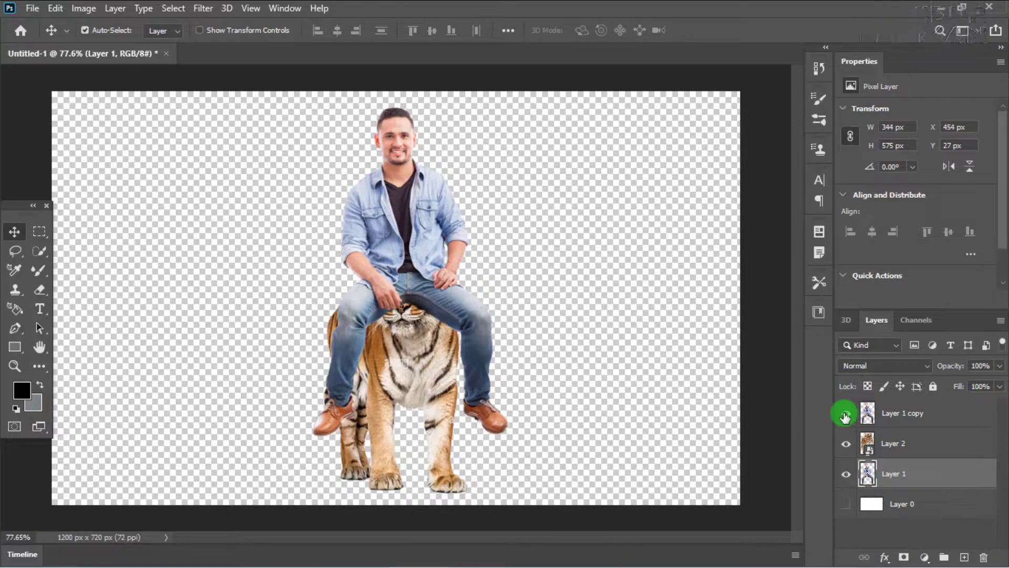
{"action": "left_click", "coordinate": [845, 416]}
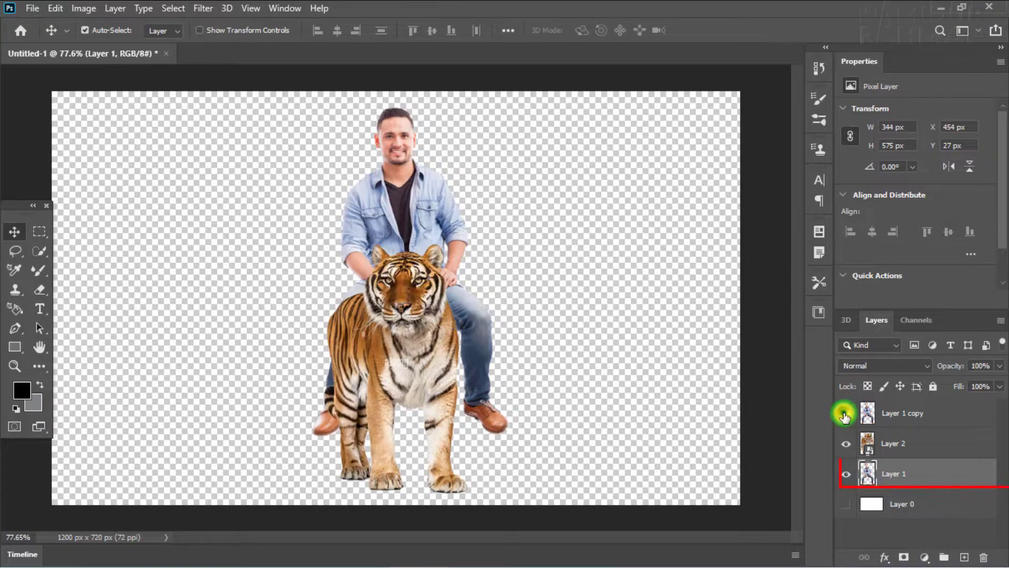
With an enlarged Eraser, remove the man's leg poking out beside the tiger's left side on Layer 1
{"action": "left_click", "coordinate": [40, 289]}
{"action": "key", "text": "bracketright"}
{"action": "key", "text": "bracketright"}
{"action": "key", "text": "bracketright"}
{"action": "left_click_drag", "start_coordinate": [330, 435], "coordinate": [332, 403]}
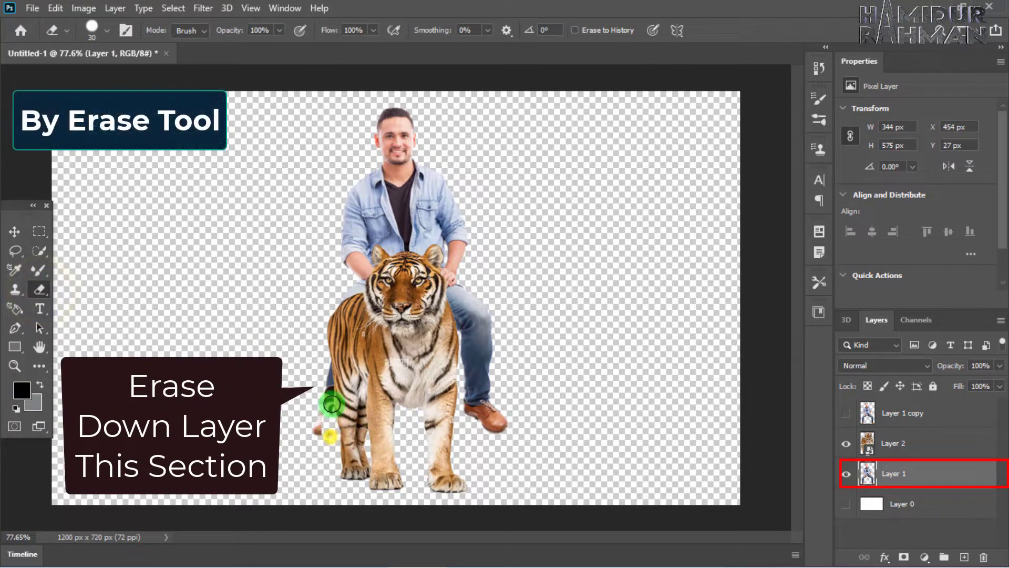
{"action": "mouse_move", "coordinate": [338, 316]}
{"action": "left_mouse_down"}
{"action": "mouse_move", "coordinate": [360, 333]}
{"action": "mouse_move", "coordinate": [324, 427]}
{"action": "mouse_move", "coordinate": [333, 337]}
{"action": "left_mouse_up"}
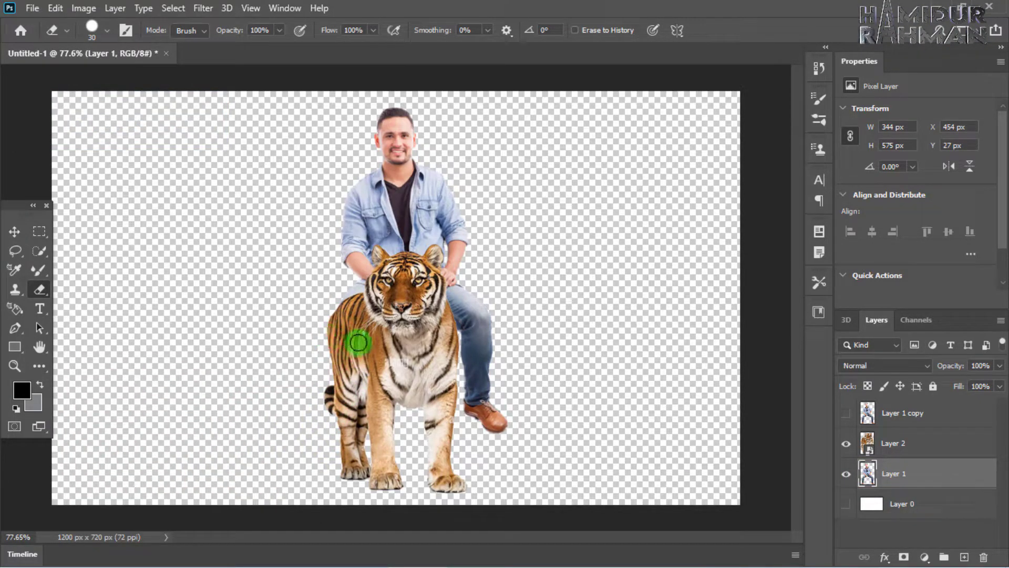
On Layer 1 copy, erase the man's jeans covering the tiger's head and cheek
{"action": "left_click", "coordinate": [846, 414]}
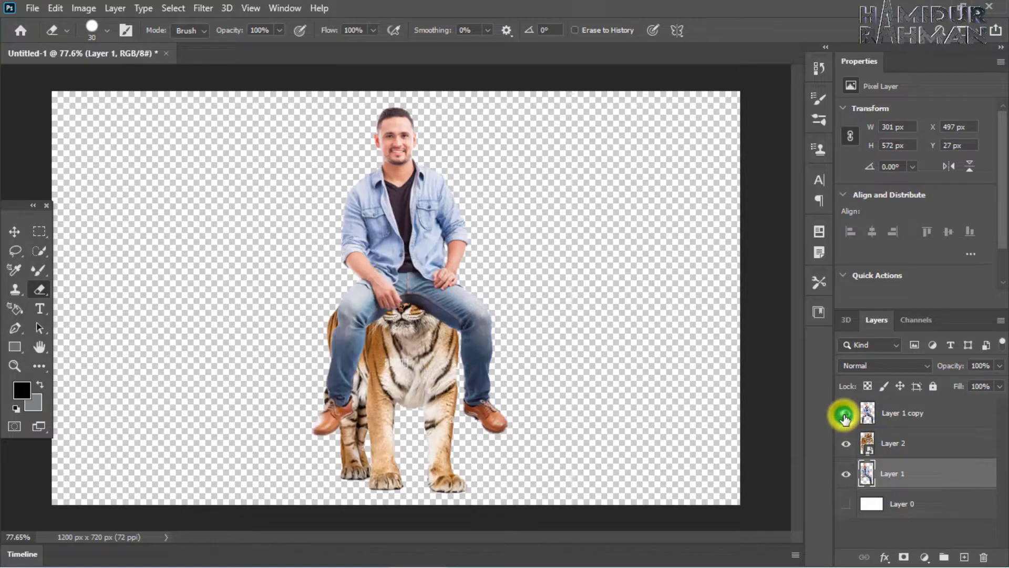
{"action": "left_click", "coordinate": [933, 414]}
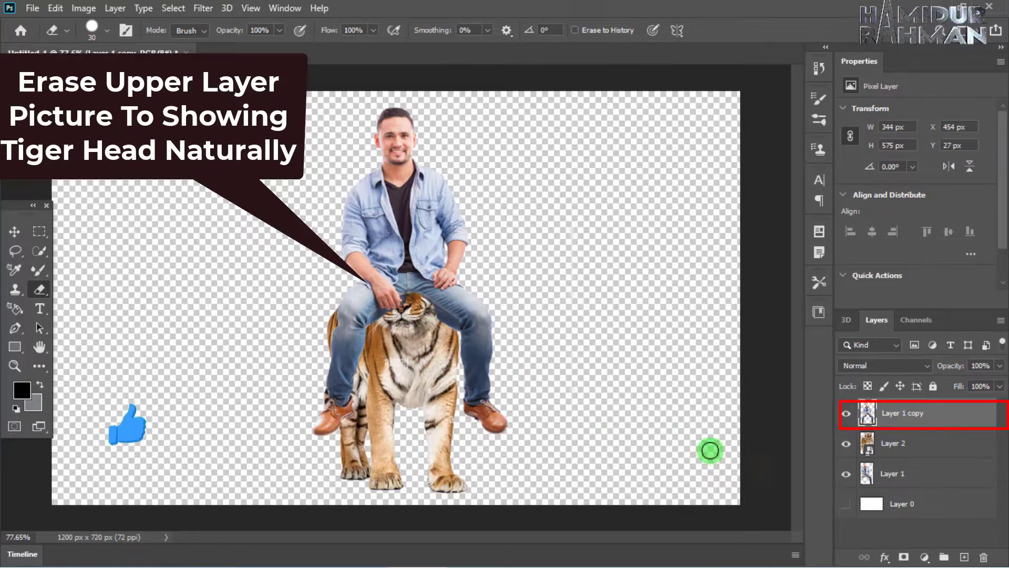
{"action": "left_click", "coordinate": [842, 474]}
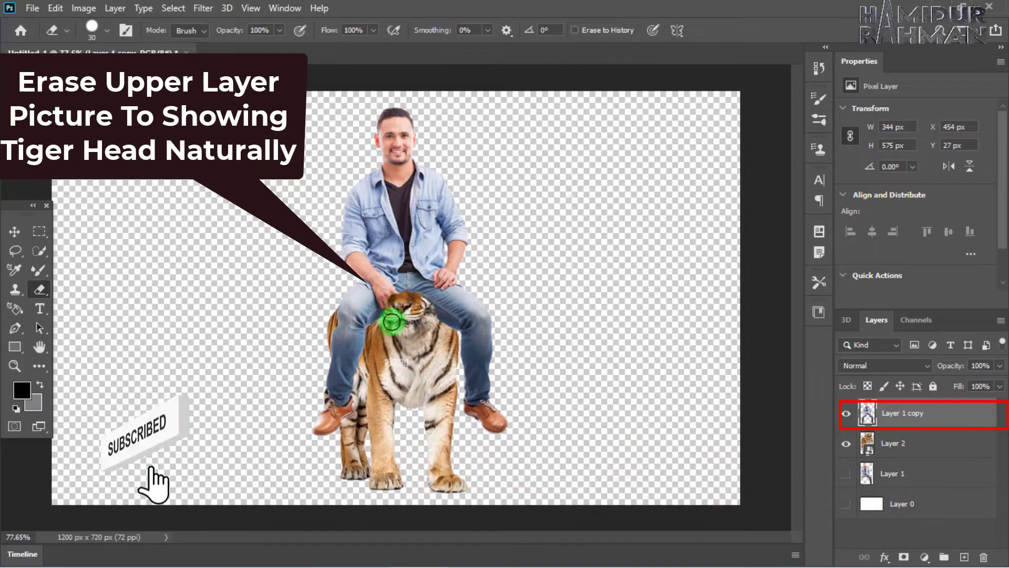
{"action": "scroll", "coordinate": [404, 336], "scroll_direction": "up", "scroll_amount": 3}
{"action": "mouse_move", "coordinate": [428, 260]}
{"action": "left_mouse_down"}
{"action": "mouse_move", "coordinate": [361, 326]}
{"action": "mouse_move", "coordinate": [361, 266]}
{"action": "mouse_move", "coordinate": [390, 232]}
{"action": "mouse_move", "coordinate": [441, 266]}
{"action": "mouse_move", "coordinate": [465, 319]}
{"action": "left_mouse_up"}
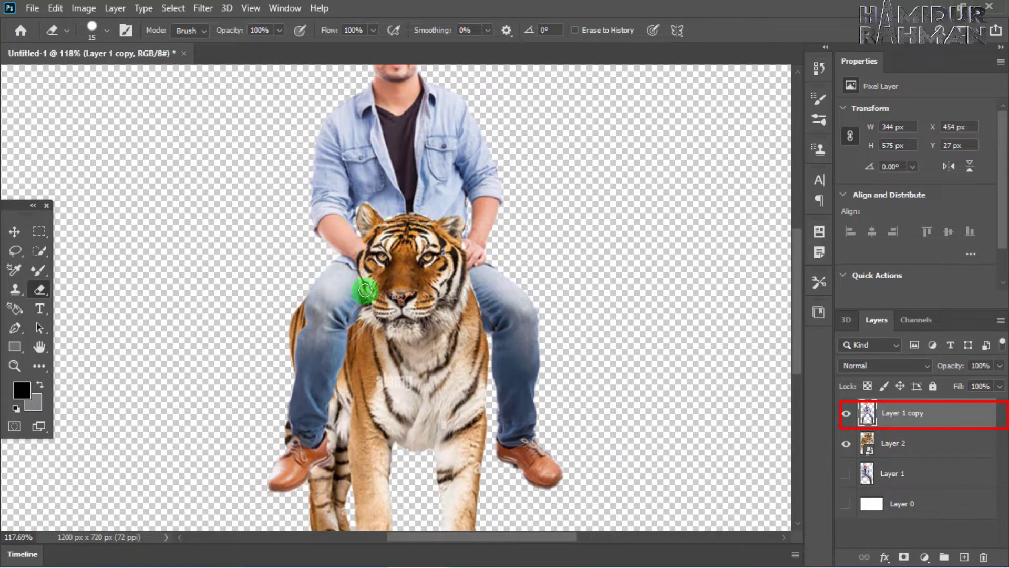
{"action": "left_click", "coordinate": [358, 309]}
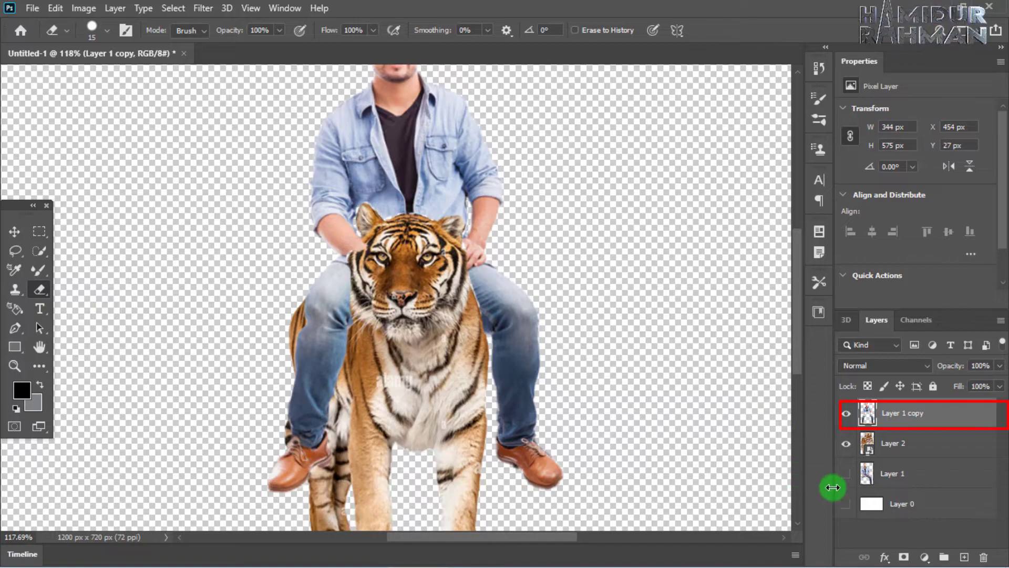
{"action": "left_click", "coordinate": [844, 474]}
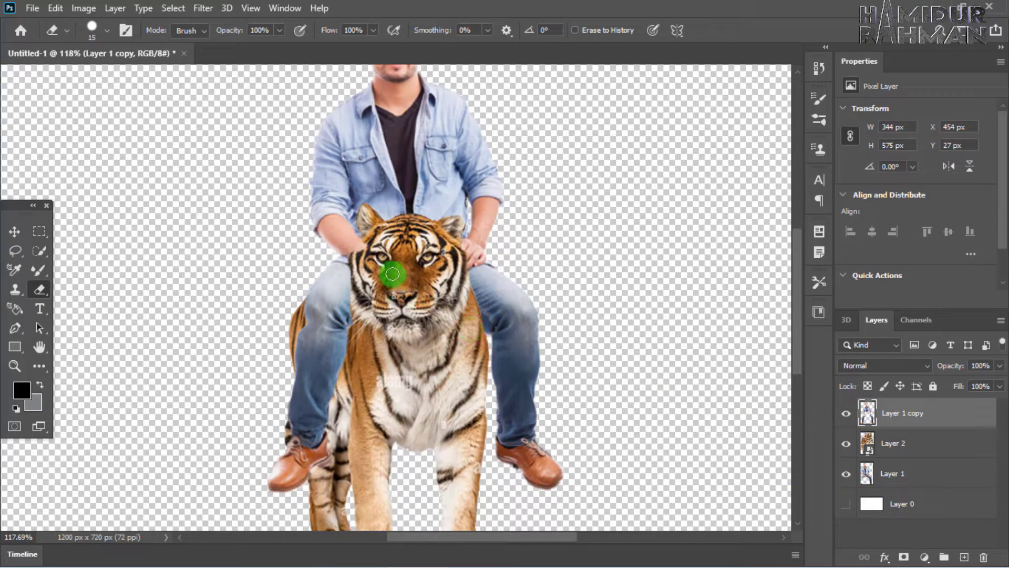
{"action": "left_click_drag", "start_coordinate": [359, 254], "coordinate": [356, 254]}
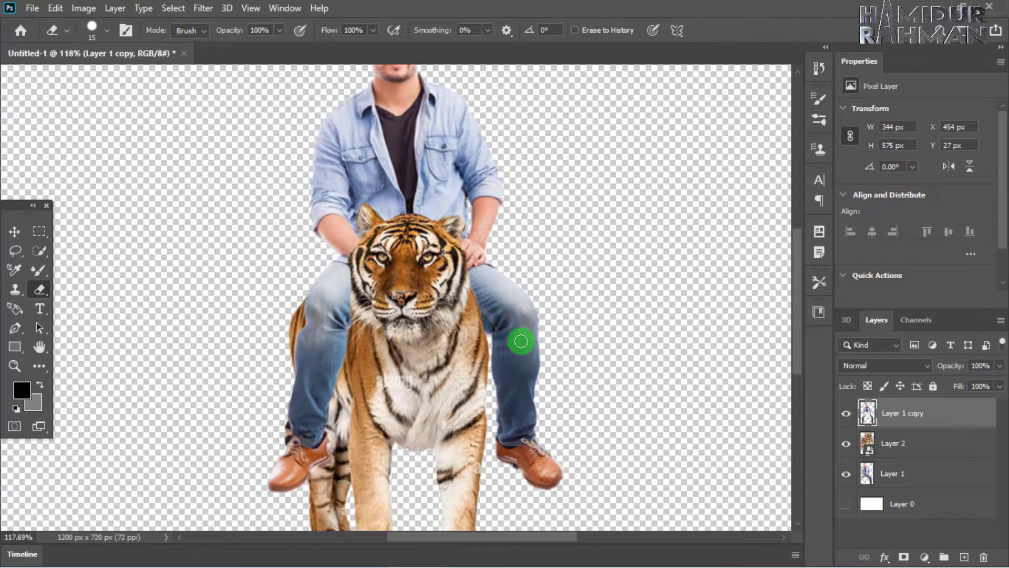
Clean up leftover jeans near the tiger's right ear and along its left cheek
{"action": "scroll", "coordinate": [522, 383], "scroll_direction": "down", "scroll_amount": 2}
{"action": "scroll", "coordinate": [543, 386], "scroll_direction": "up", "scroll_amount": 2}
{"action": "scroll", "coordinate": [550, 387], "scroll_direction": "up", "scroll_amount": 1}
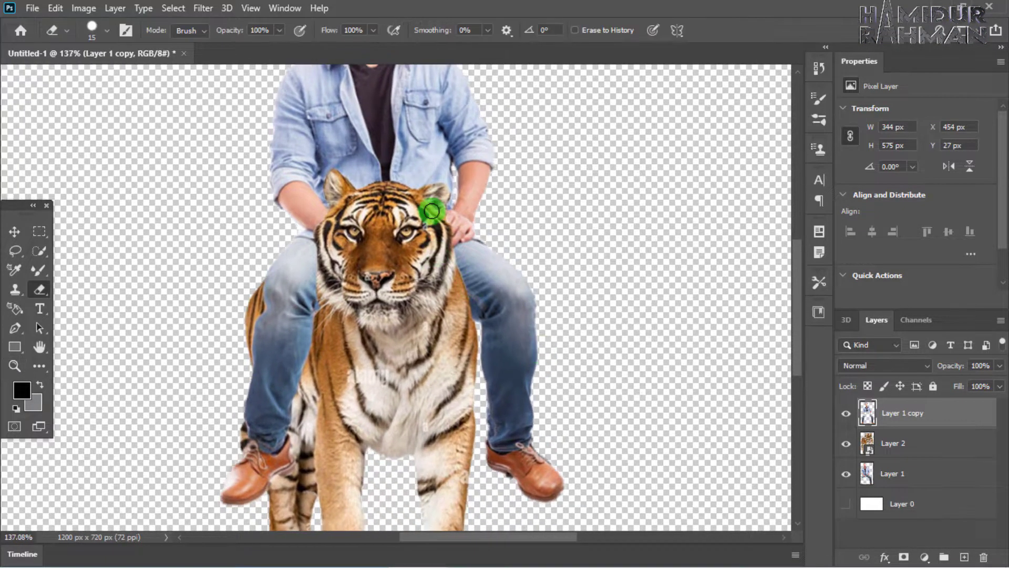
{"action": "left_click", "coordinate": [845, 473]}
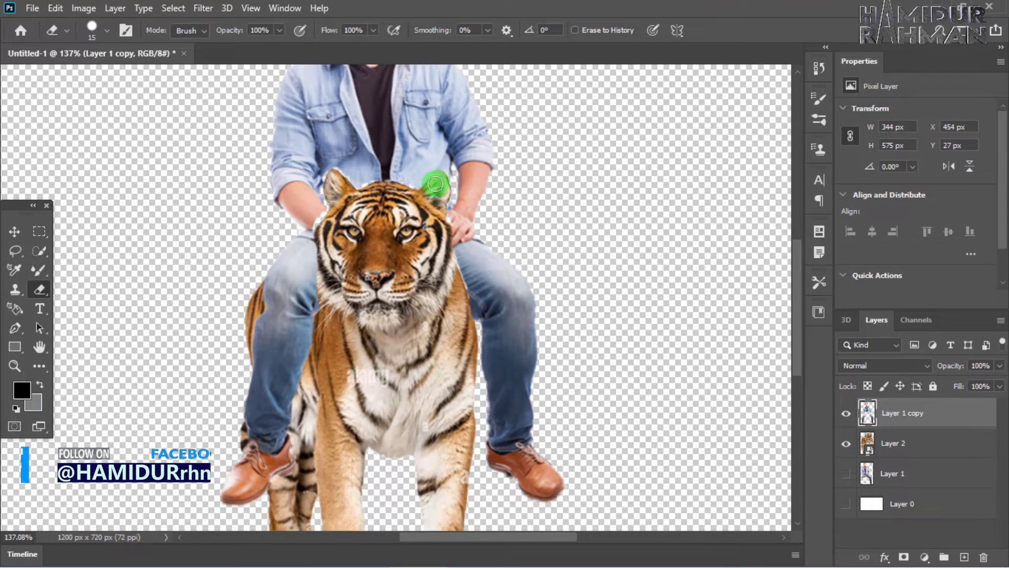
{"action": "left_click_drag", "start_coordinate": [435, 180], "coordinate": [438, 176]}
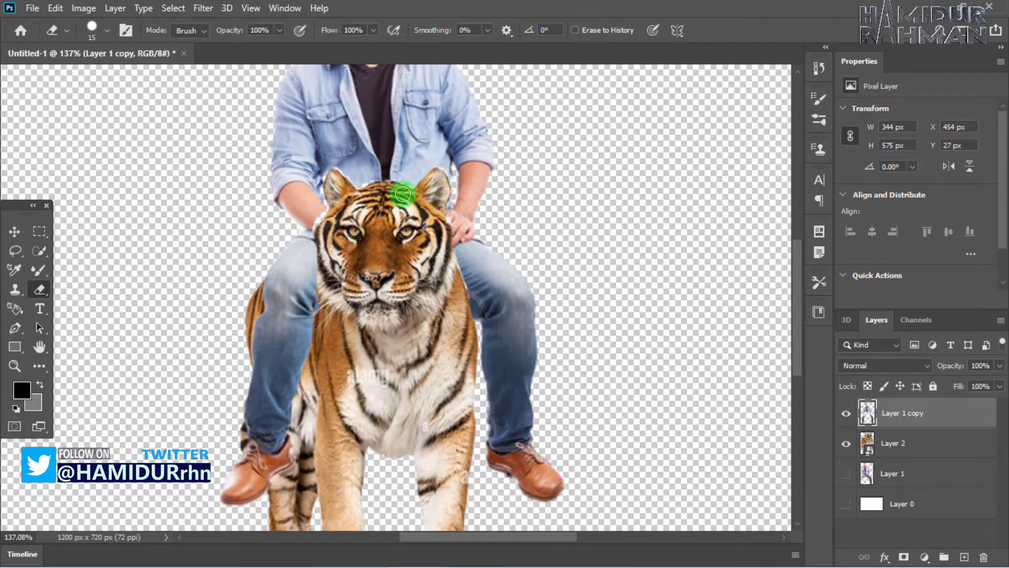
{"action": "left_click_drag", "start_coordinate": [321, 250], "coordinate": [320, 271]}
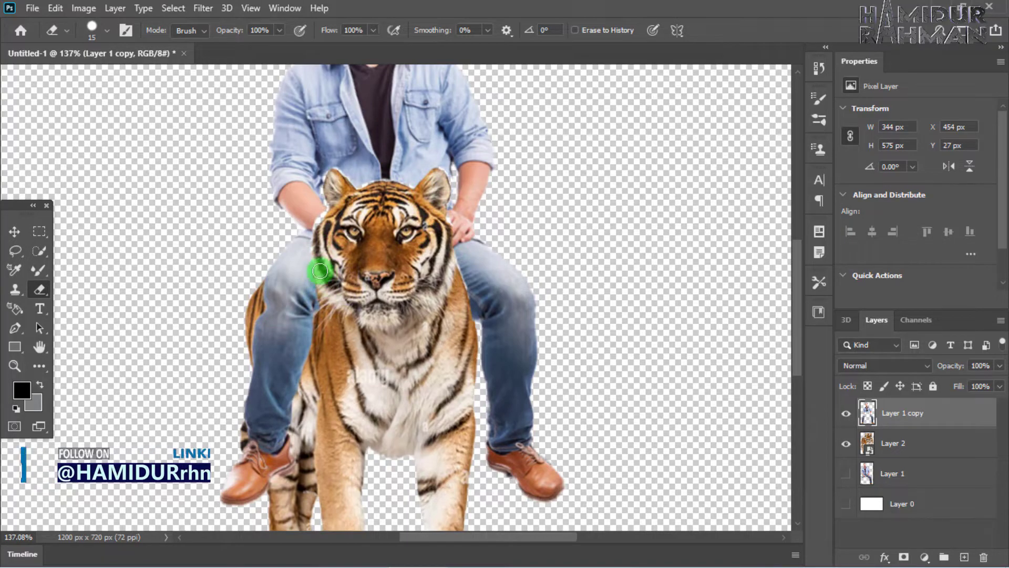
{"action": "left_click", "coordinate": [845, 475]}
{"action": "mouse_move", "coordinate": [316, 253]}
{"action": "left_mouse_down"}
{"action": "mouse_move", "coordinate": [327, 271]}
{"action": "mouse_move", "coordinate": [317, 253]}
{"action": "left_mouse_up"}
Select Layer 0 and copy the forest photo from Chrome
{"action": "key", "text": "z"}
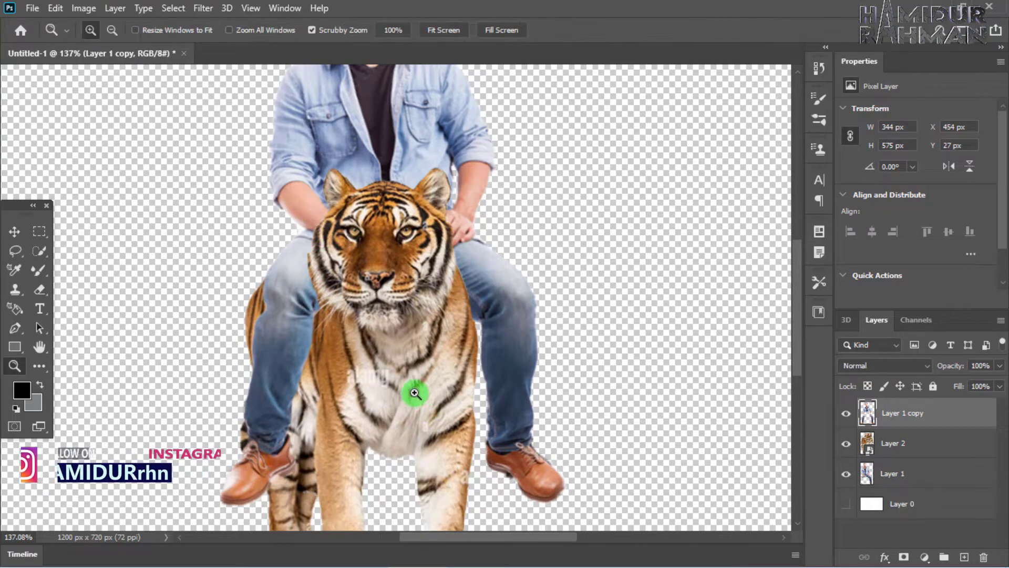
{"action": "mouse_move", "coordinate": [412, 389]}
{"action": "left_mouse_down"}
{"action": "mouse_move", "coordinate": [359, 346]}
{"action": "mouse_move", "coordinate": [379, 346]}
{"action": "left_mouse_up"}
{"action": "key", "text": "e"}
{"action": "left_click", "coordinate": [884, 418]}
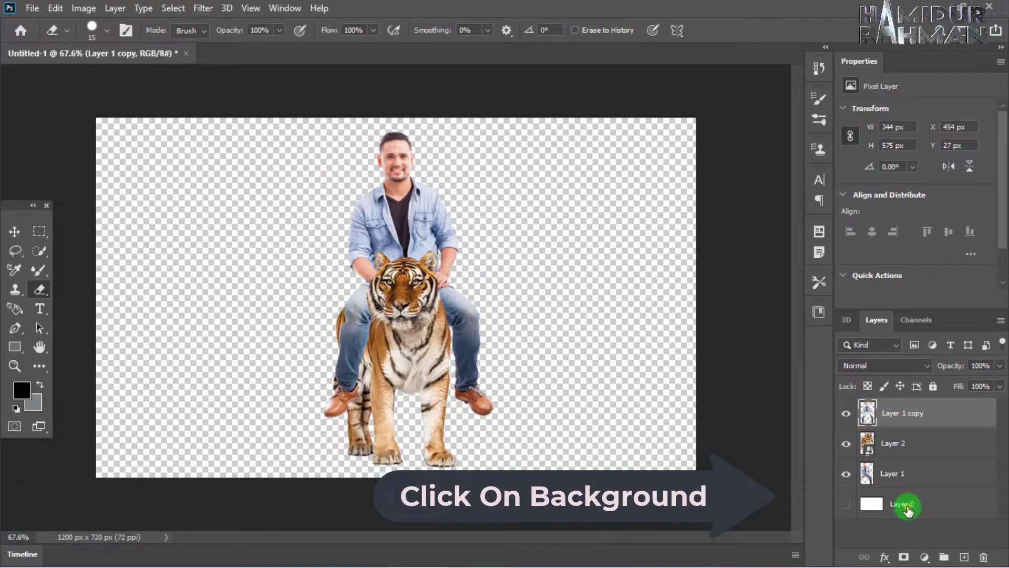
{"action": "left_click", "coordinate": [908, 506]}
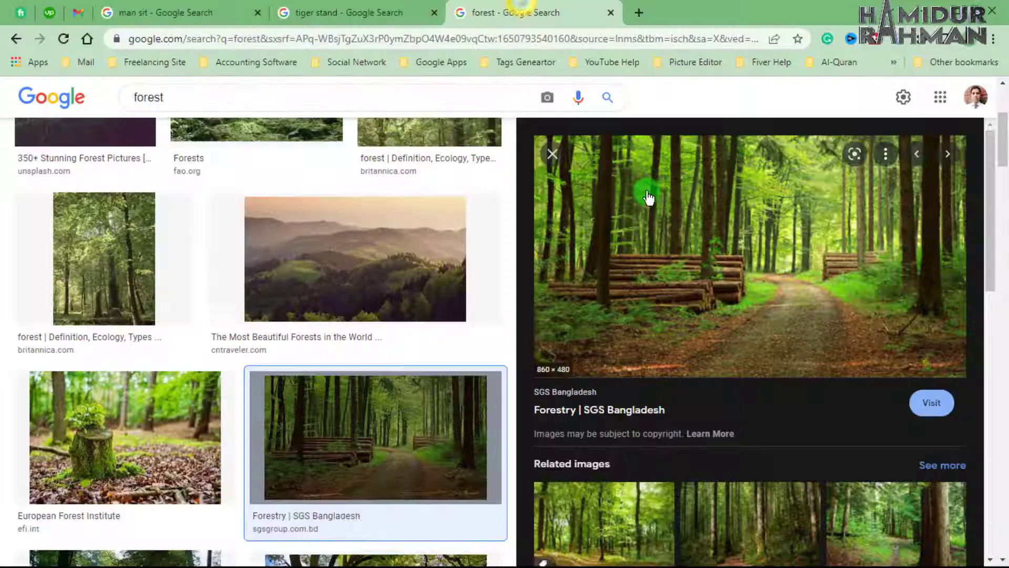
{"action": "right_click", "coordinate": [679, 214]}
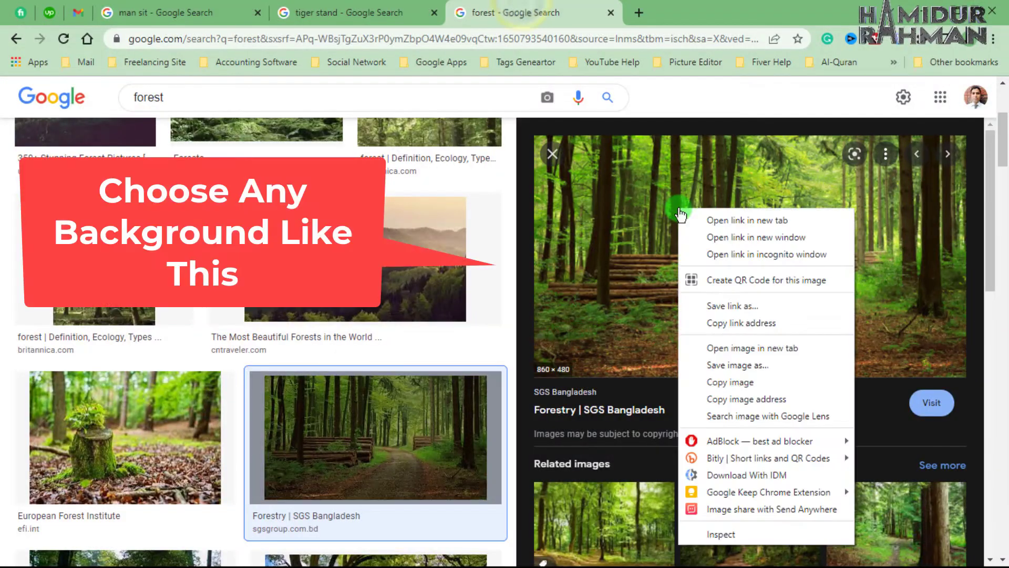
{"action": "left_click", "coordinate": [728, 382]}
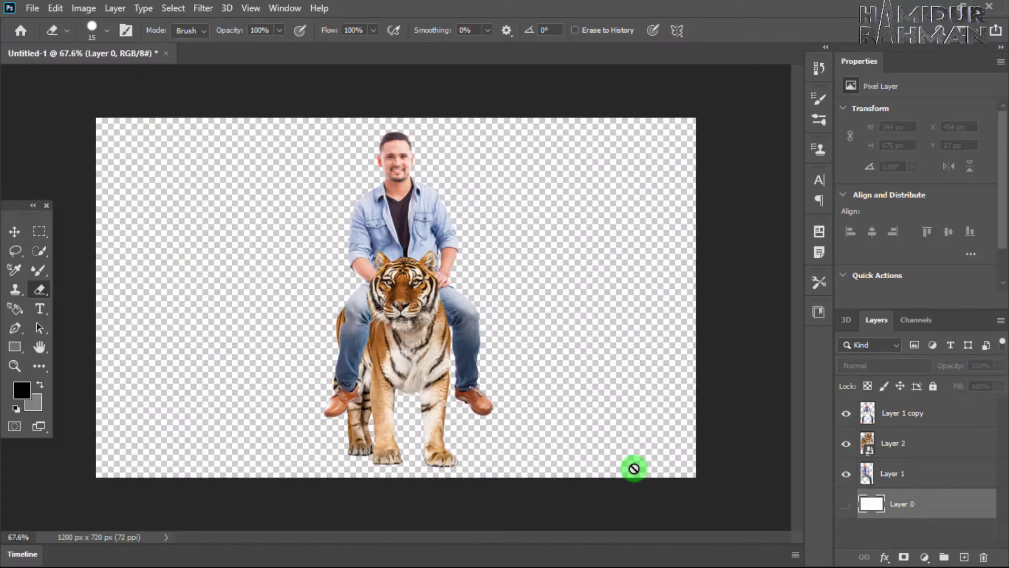
Align the forest layer to the top-left and Free Transform it to fill the canvas
{"action": "left_click", "coordinate": [17, 232]}
{"action": "left_click_drag", "start_coordinate": [227, 234], "coordinate": [146, 187]}
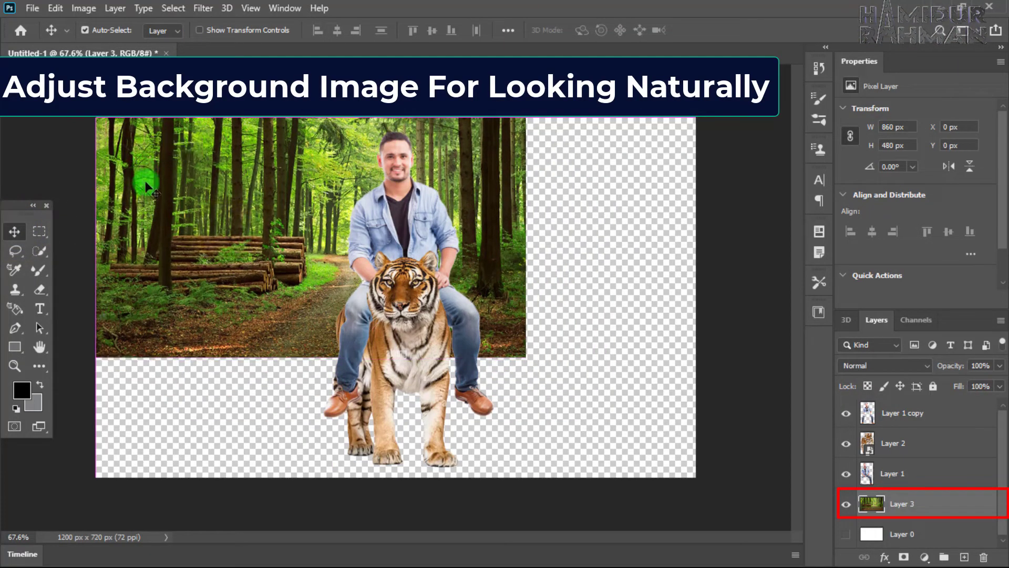
{"action": "key", "text": "ctrl+t"}
{"action": "left_click_drag", "start_coordinate": [525, 357], "coordinate": [693, 506]}
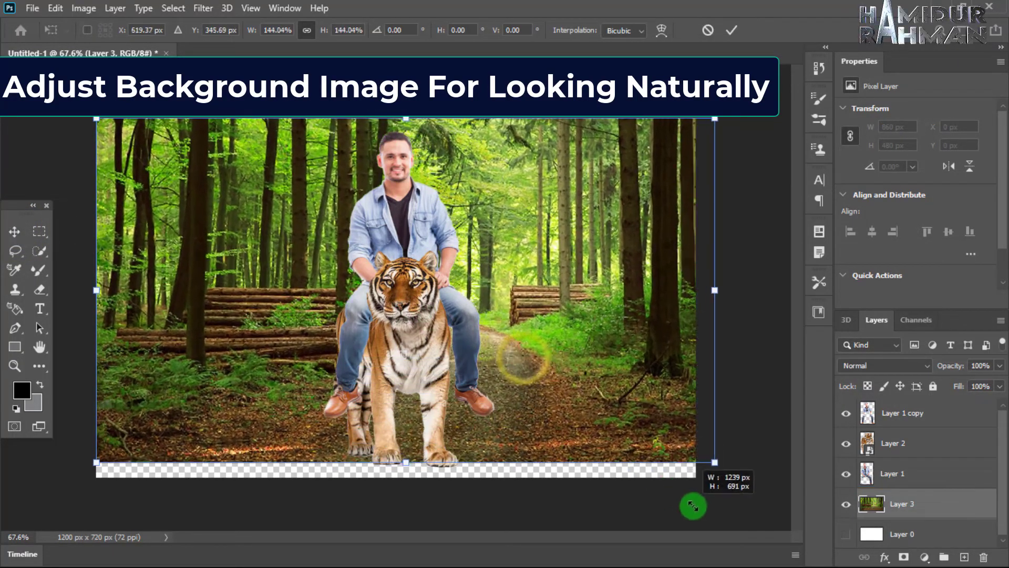
{"action": "left_click_drag", "start_coordinate": [694, 469], "coordinate": [717, 477]}
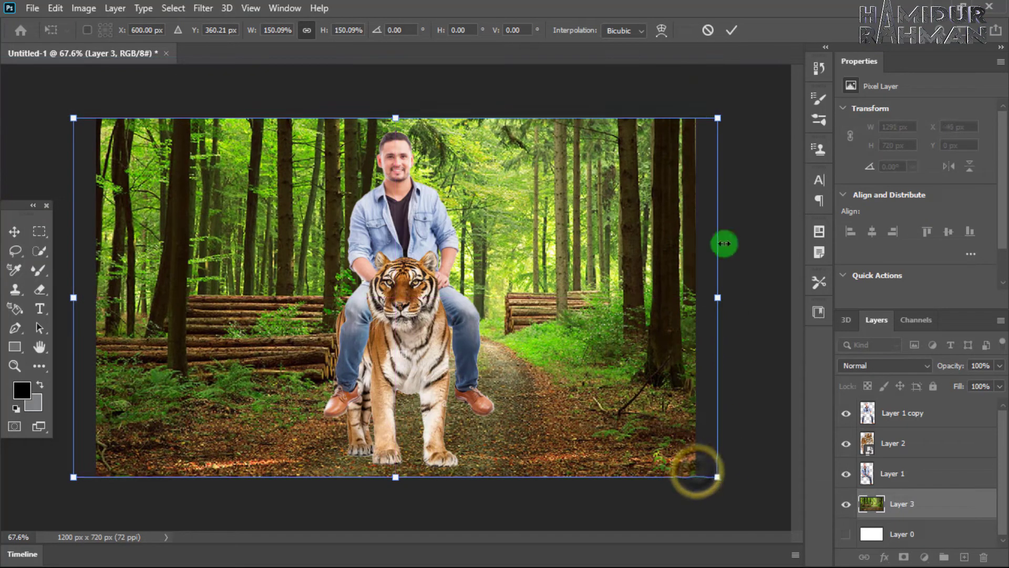
{"action": "left_click_drag", "start_coordinate": [717, 118], "coordinate": [724, 113]}
{"action": "key", "text": "Return"}
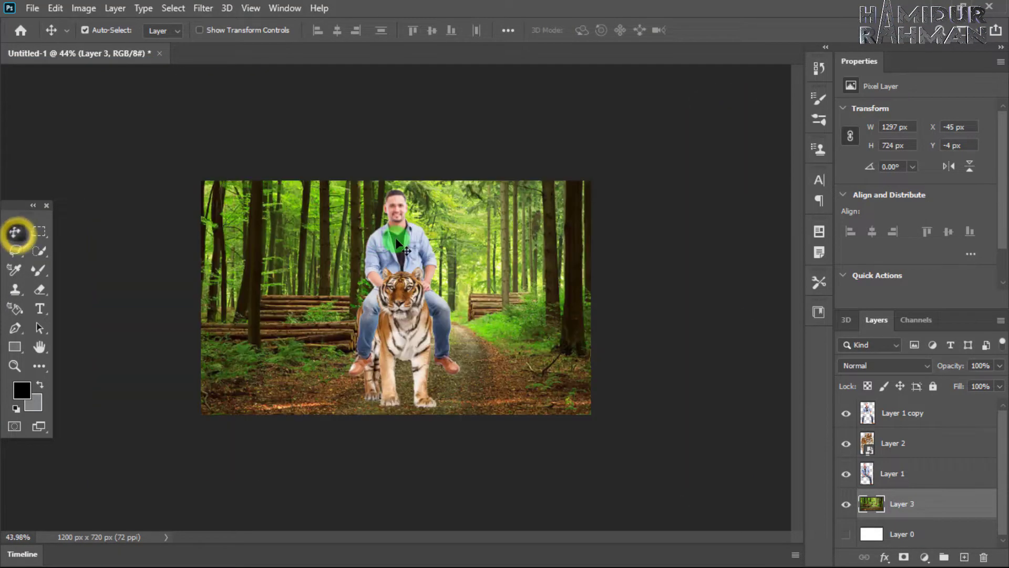
Slightly raise the man layer's exposure via Image > Adjustments > Exposure
{"action": "left_click", "coordinate": [84, 8]}
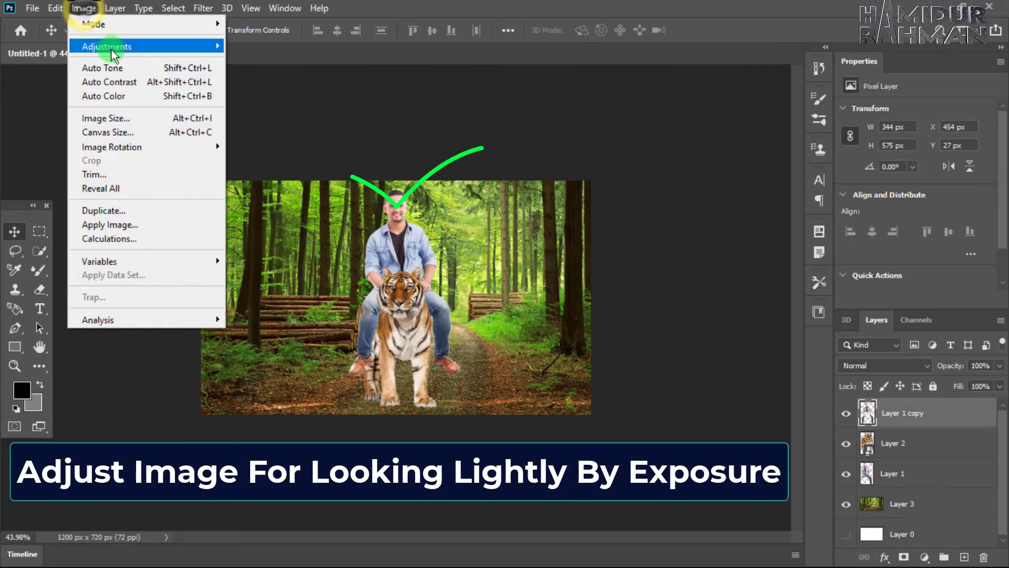
{"action": "mouse_move", "coordinate": [106, 46]}
{"action": "left_click", "coordinate": [274, 88]}
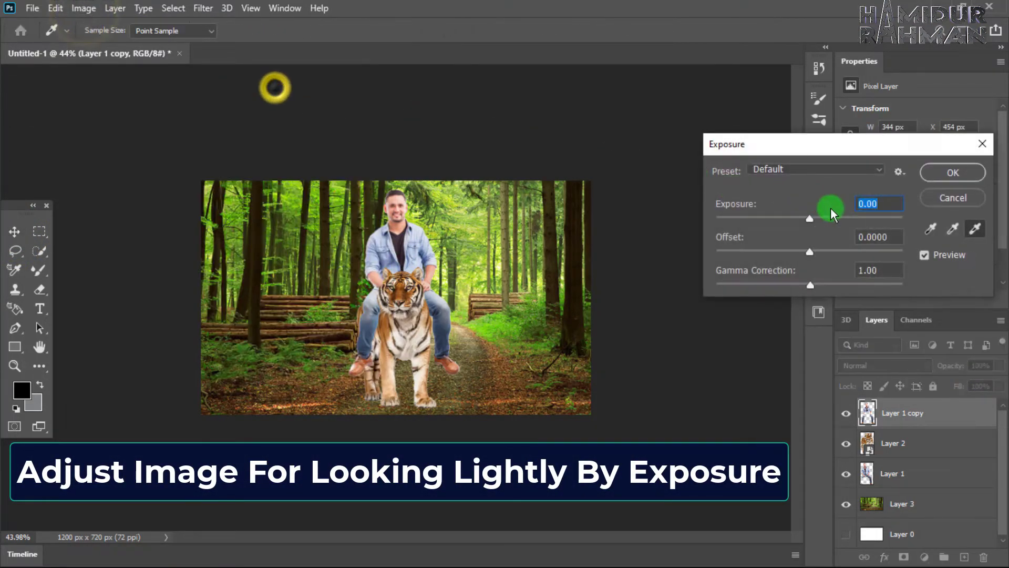
{"action": "left_click_drag", "start_coordinate": [812, 216], "coordinate": [814, 218]}
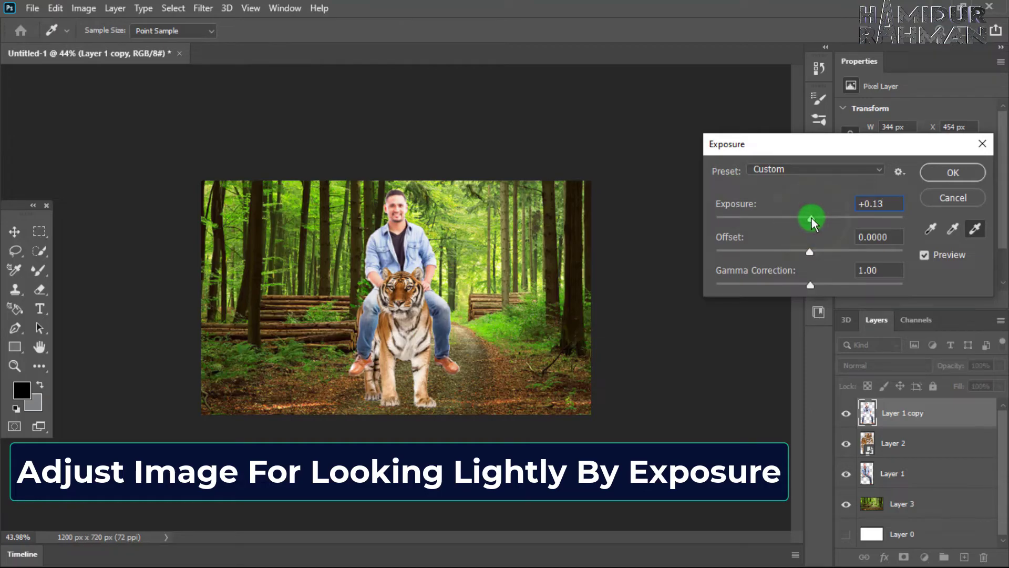
{"action": "left_click", "coordinate": [924, 173]}
Raise the tiger layer's exposure to +0.50
{"action": "left_click", "coordinate": [401, 327]}
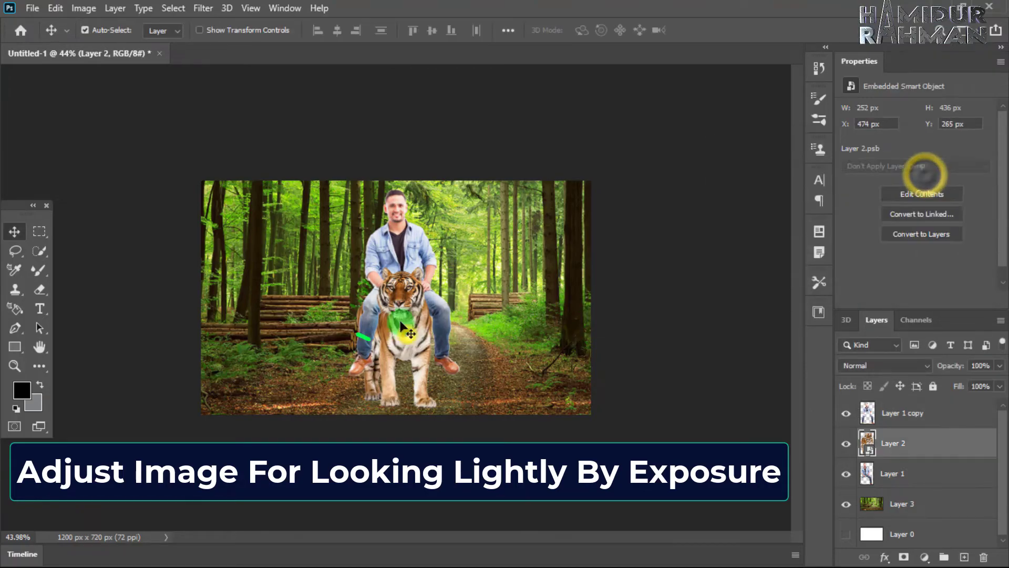
{"action": "left_click", "coordinate": [72, 8]}
{"action": "left_click", "coordinate": [266, 87]}
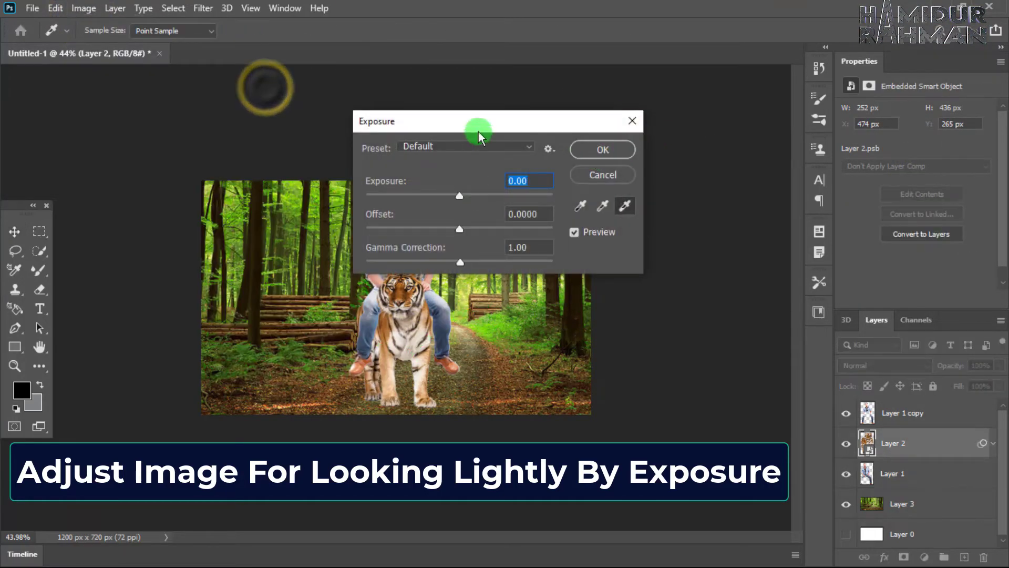
{"action": "left_click_drag", "start_coordinate": [479, 121], "coordinate": [665, 84]}
{"action": "left_click_drag", "start_coordinate": [645, 157], "coordinate": [652, 156]}
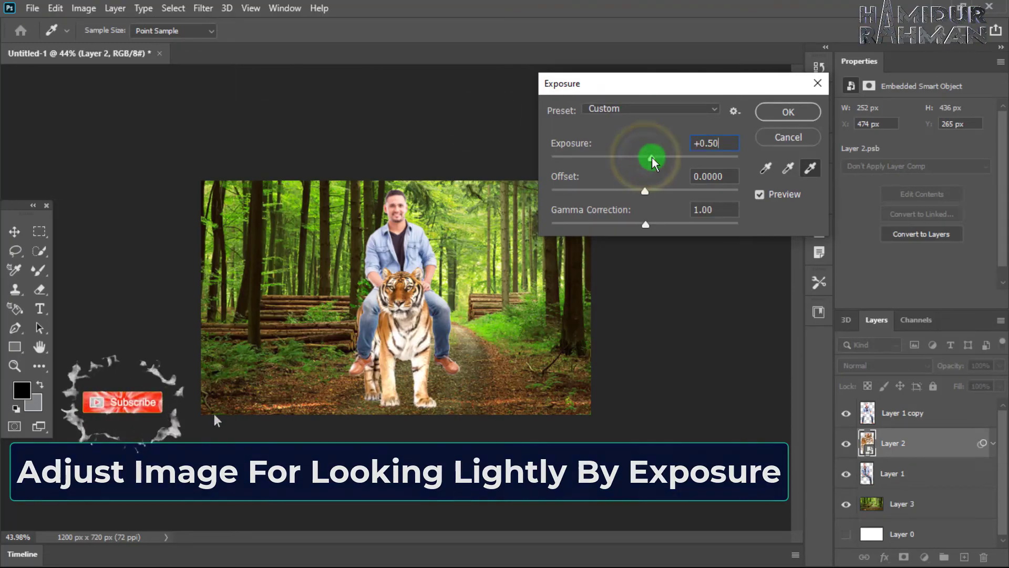
{"action": "left_click", "coordinate": [786, 112]}
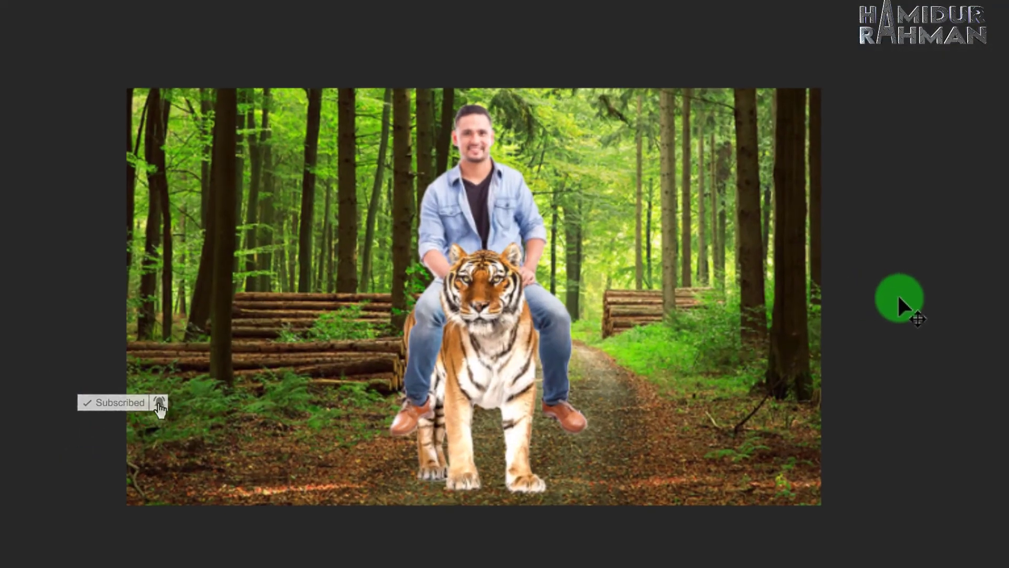